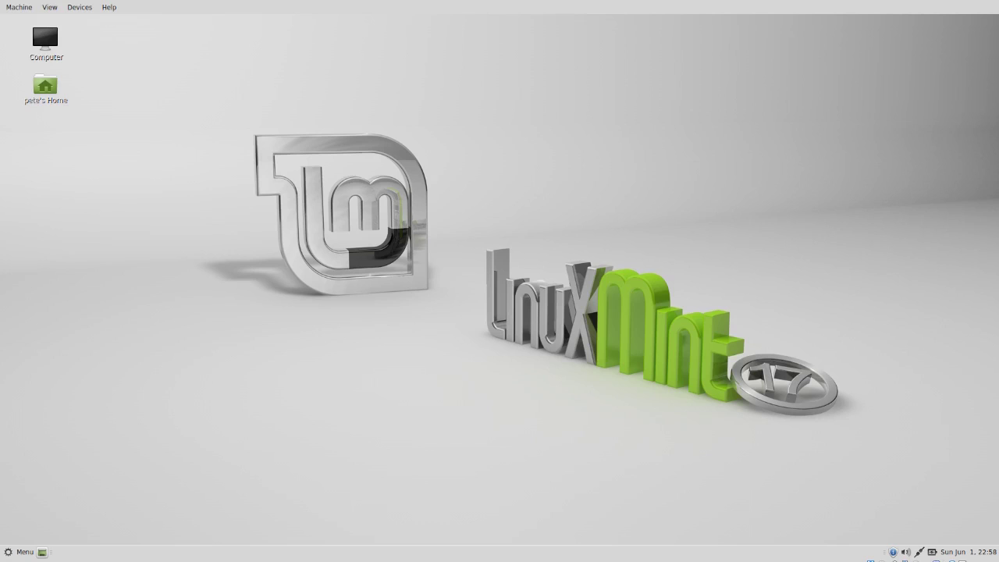
- Launch Synaptic Package Manager from the Administration menu and authenticate with the admin password
click(13, 551)
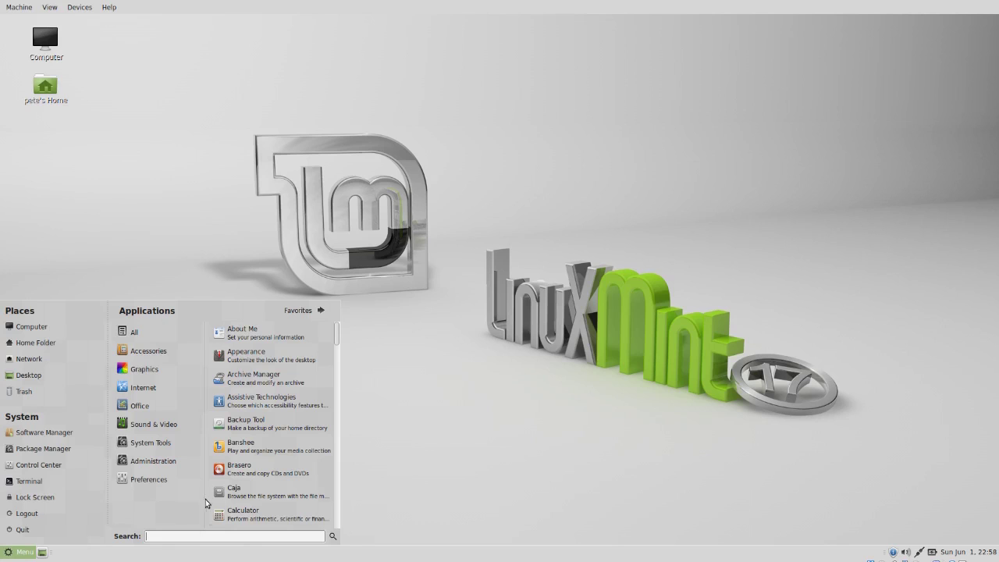
mouse_move(178, 462)
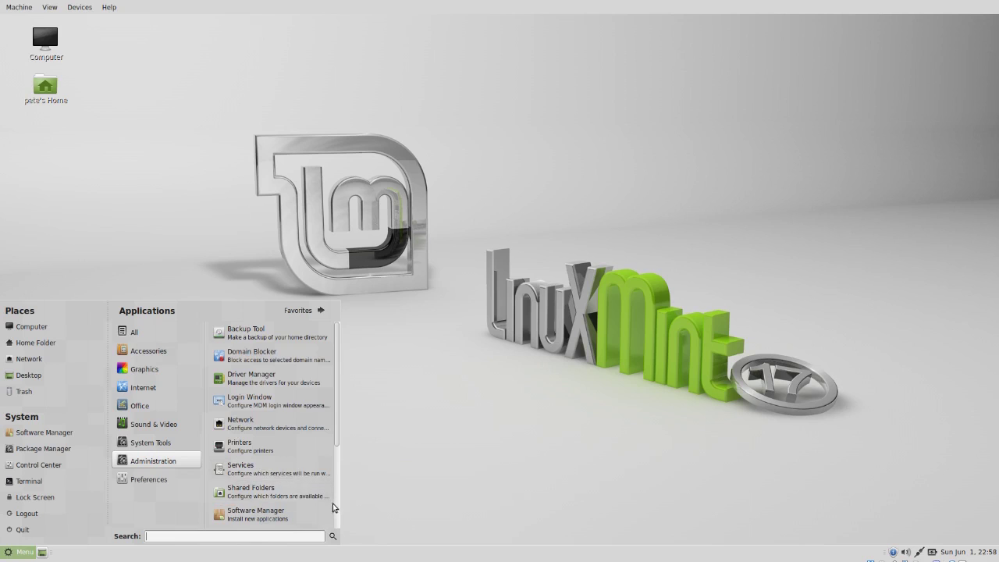
scroll(334, 506, down, 3)
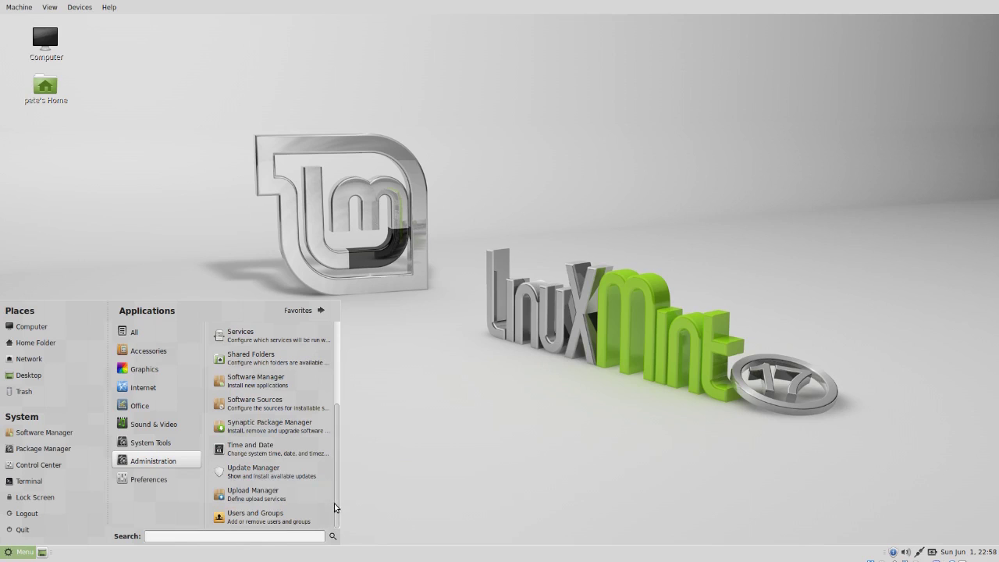
click(296, 426)
text(p)
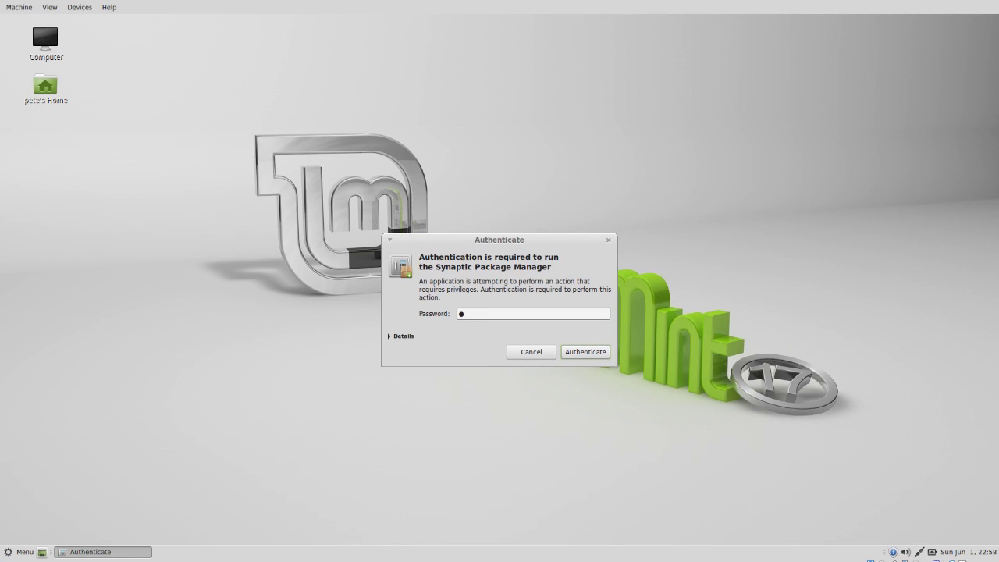
text(******)
key(Return)
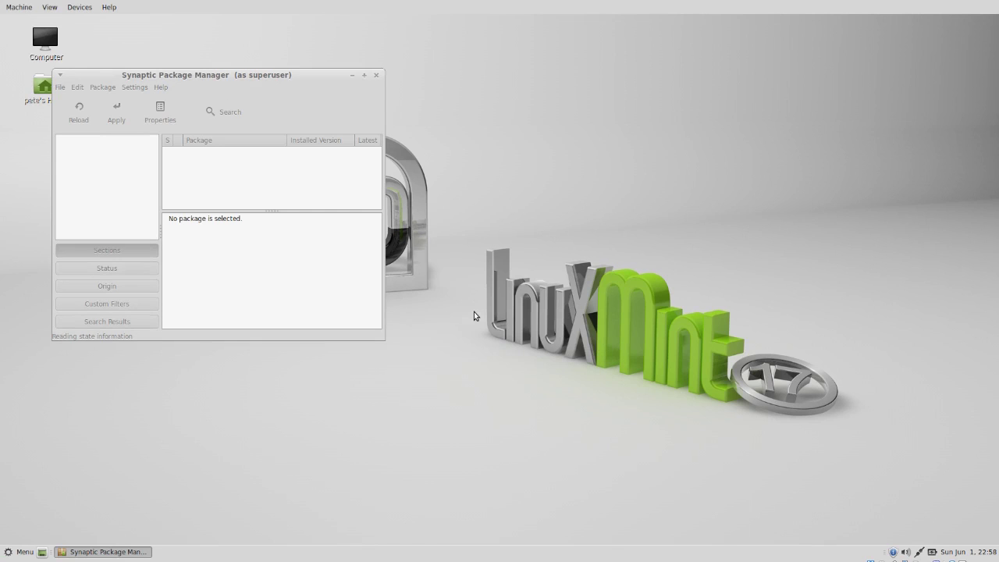
- Maximize Synaptic, find the isomaster package and mark it for installation
double_click(253, 75)
click(279, 98)
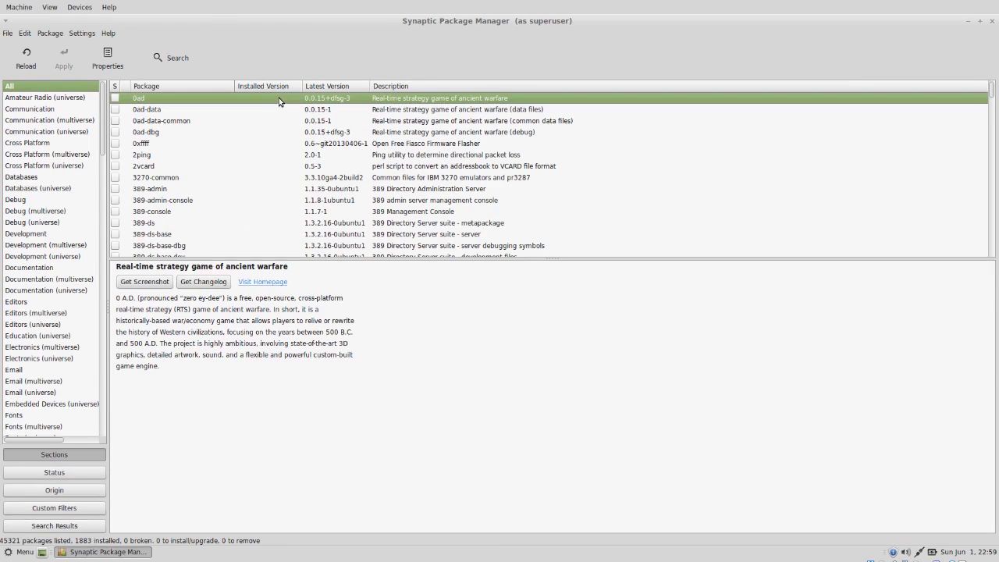
text(i)
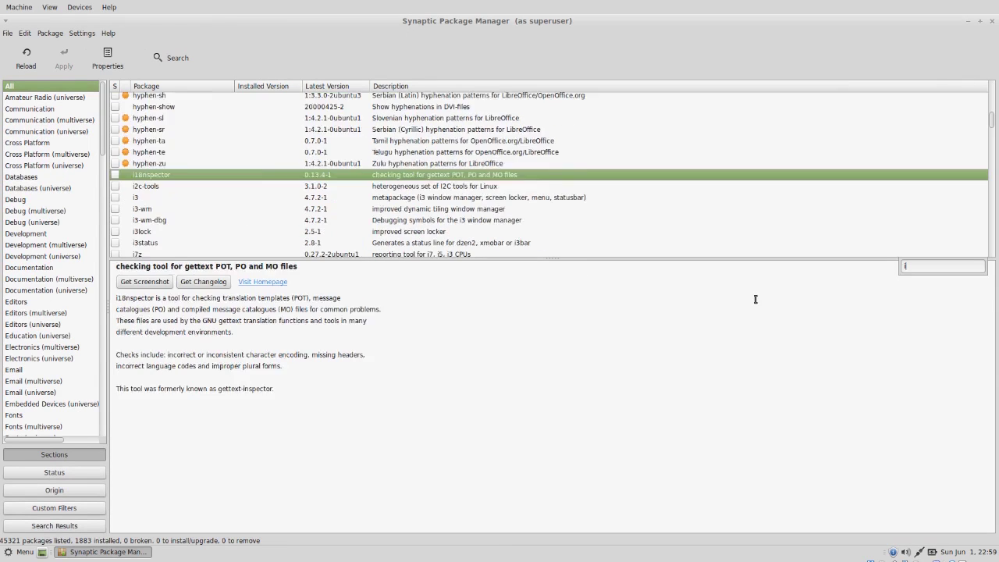
text(somaster)
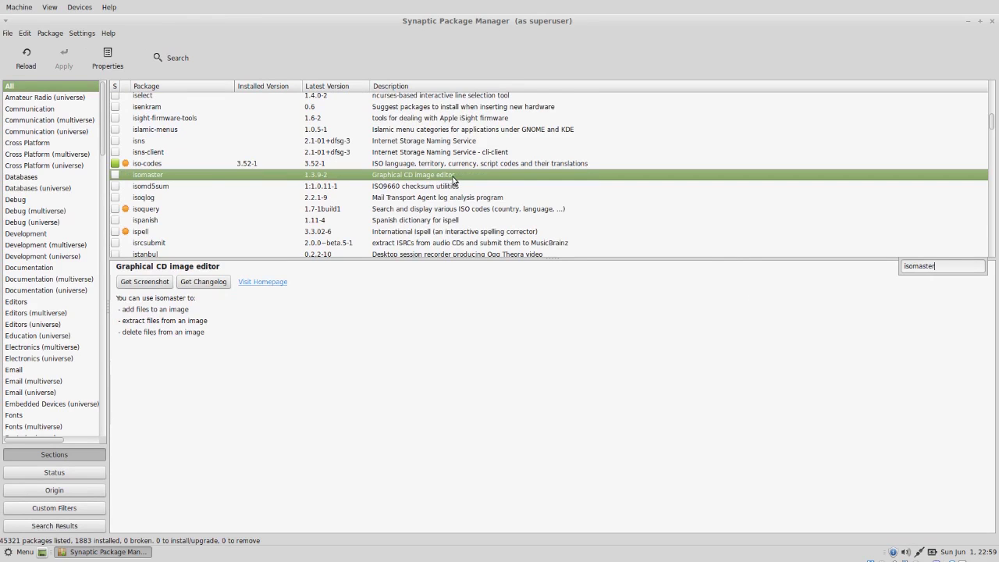
click(453, 179)
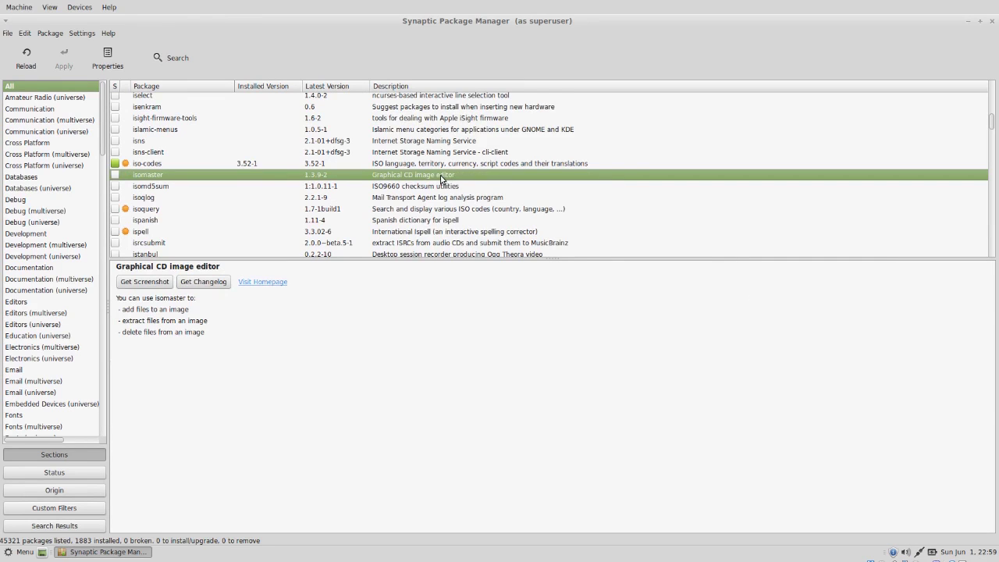
right_click(440, 175)
click(459, 197)
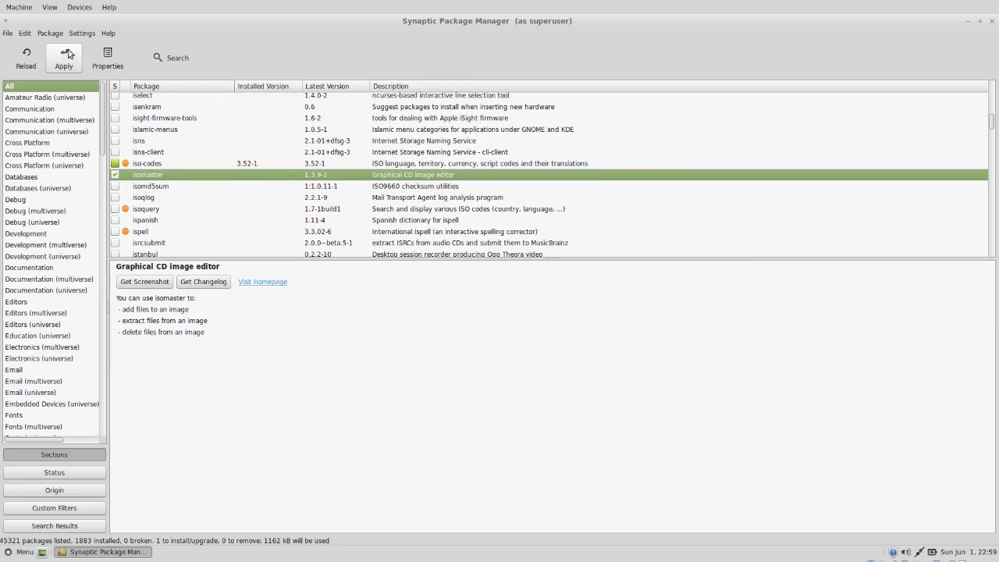
- Apply and confirm the isomaster installation, then close Synaptic
click(67, 55)
click(638, 392)
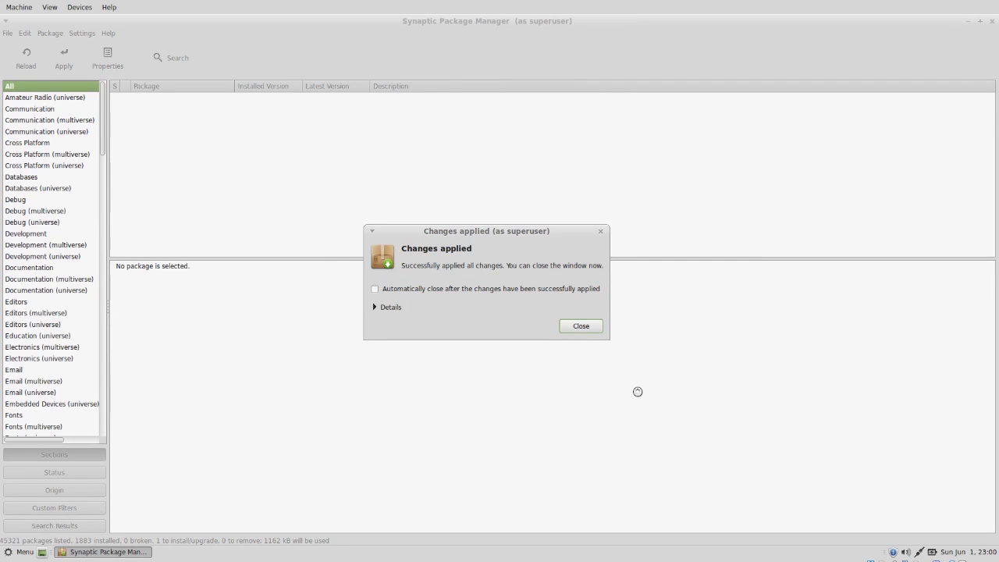
click(574, 324)
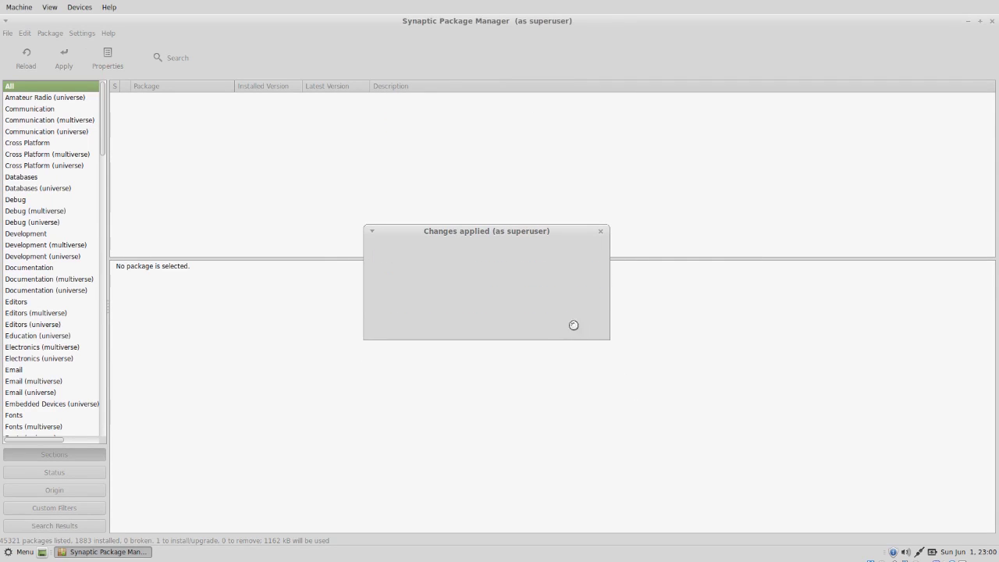
click(992, 22)
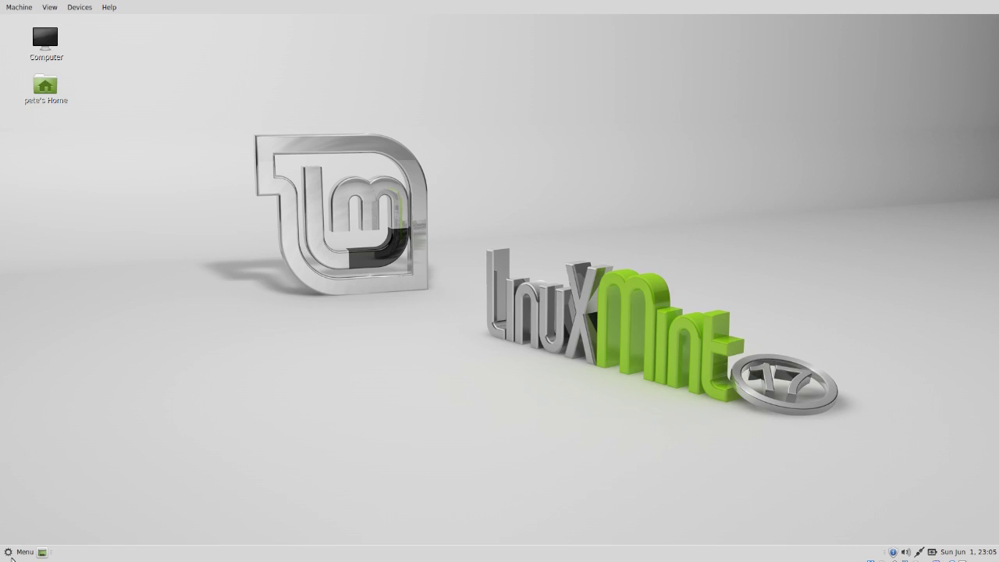
- Launch Leafpad and type the line /root/scripts/main_script.sh &
click(13, 554)
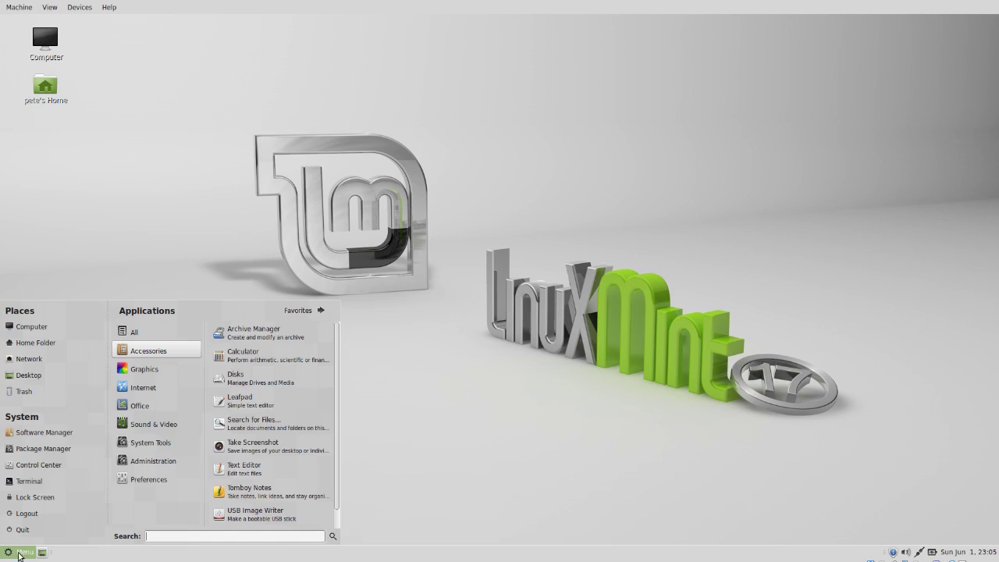
click(226, 401)
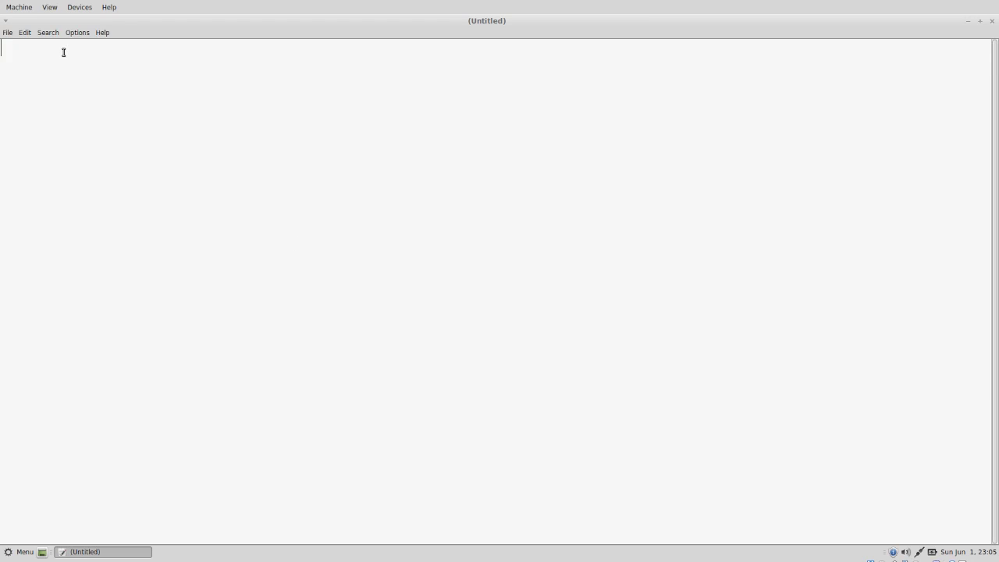
text(/root/scrip)
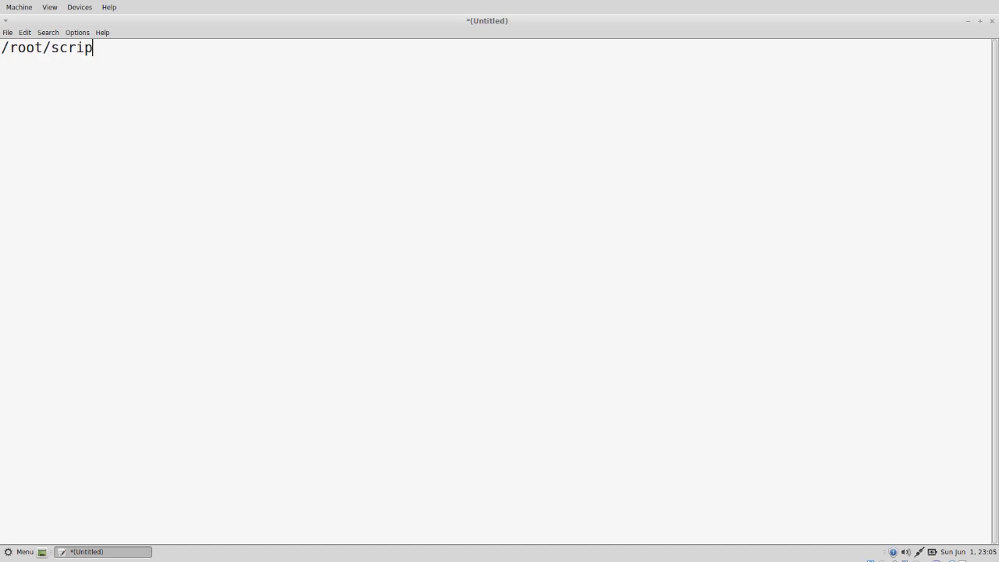
text(ts/main_scri)
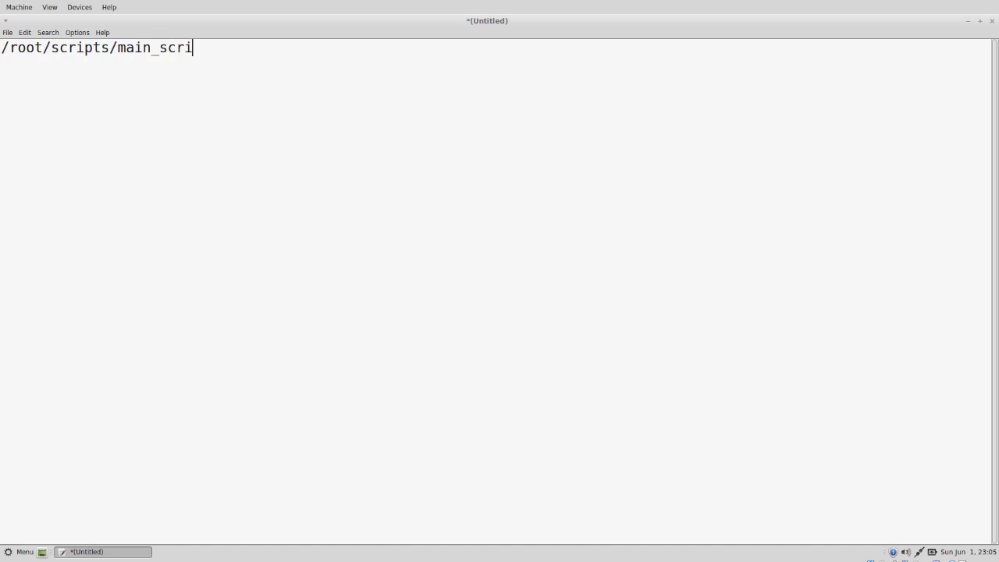
text(pt.sh &)
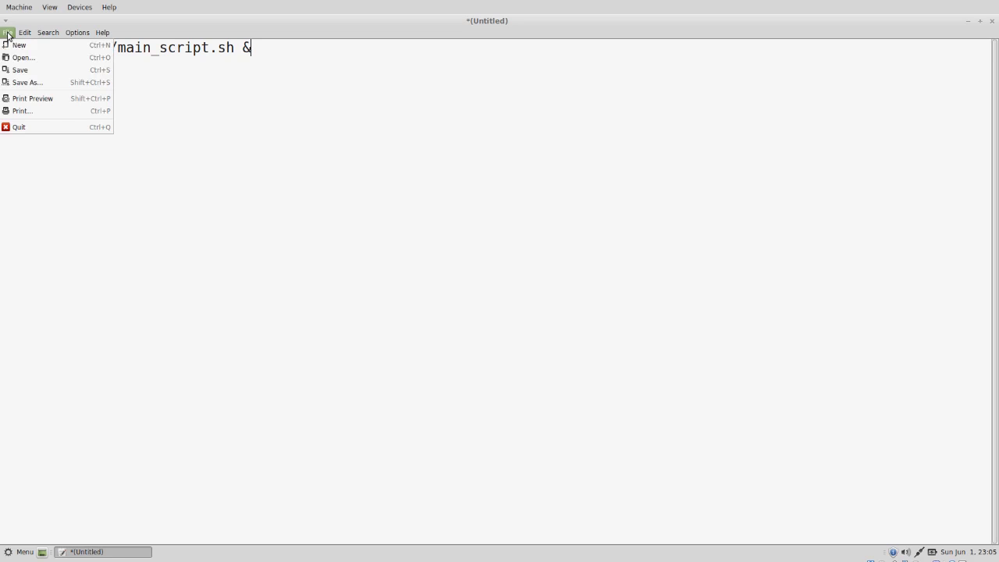
- Save the document as startup.sh in the Downloads folder
click(17, 71)
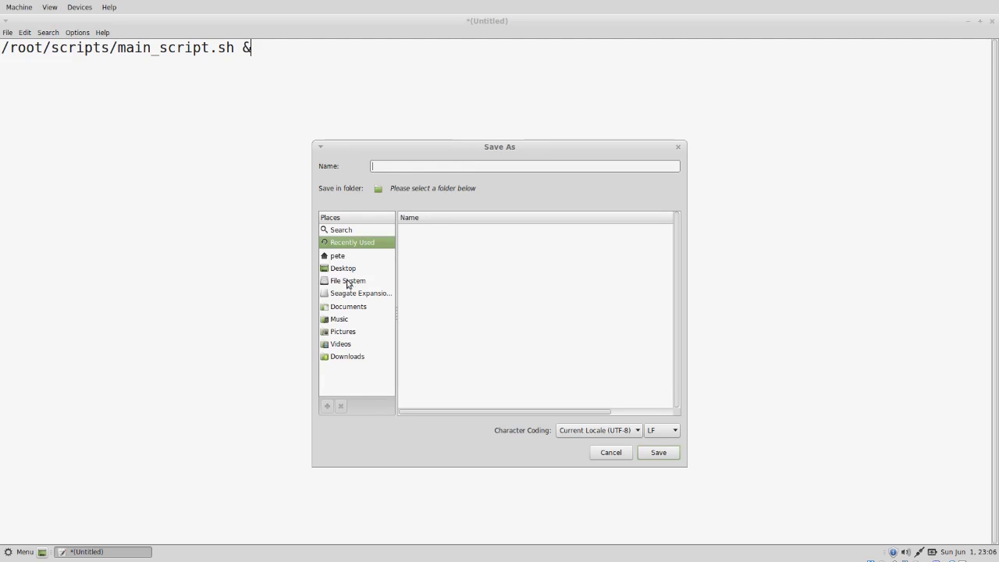
click(334, 360)
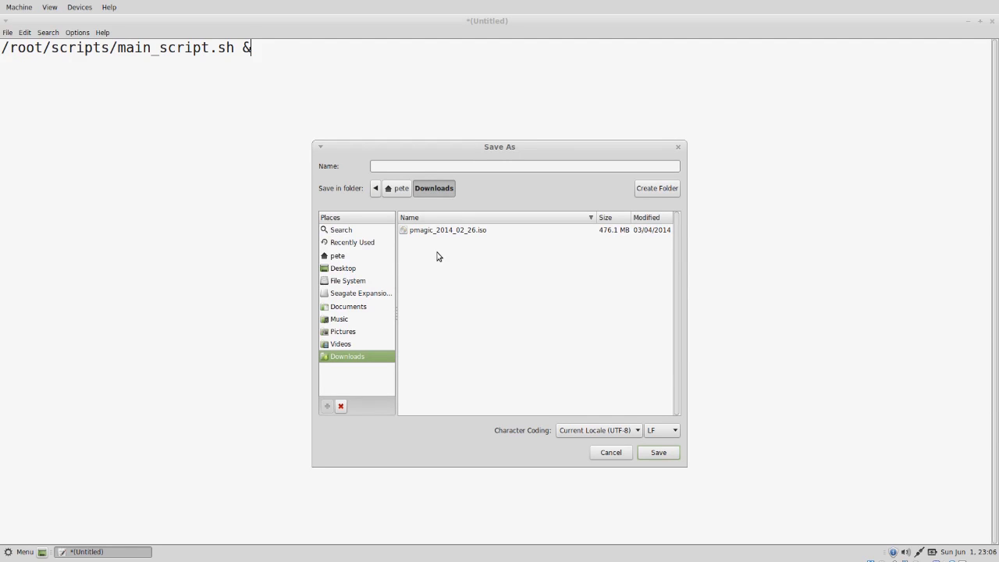
click(426, 167)
text(startup.sh)
click(655, 454)
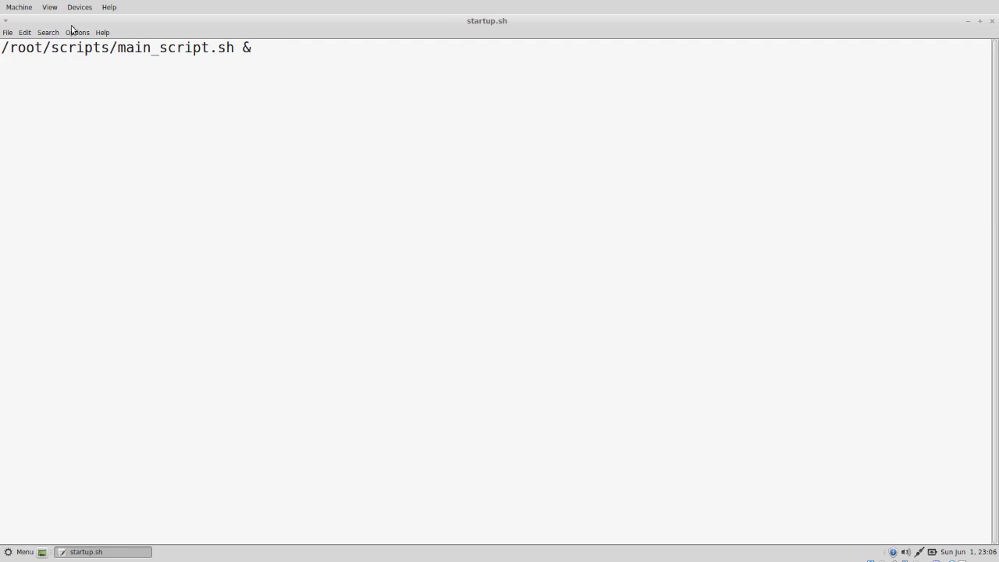
click(8, 32)
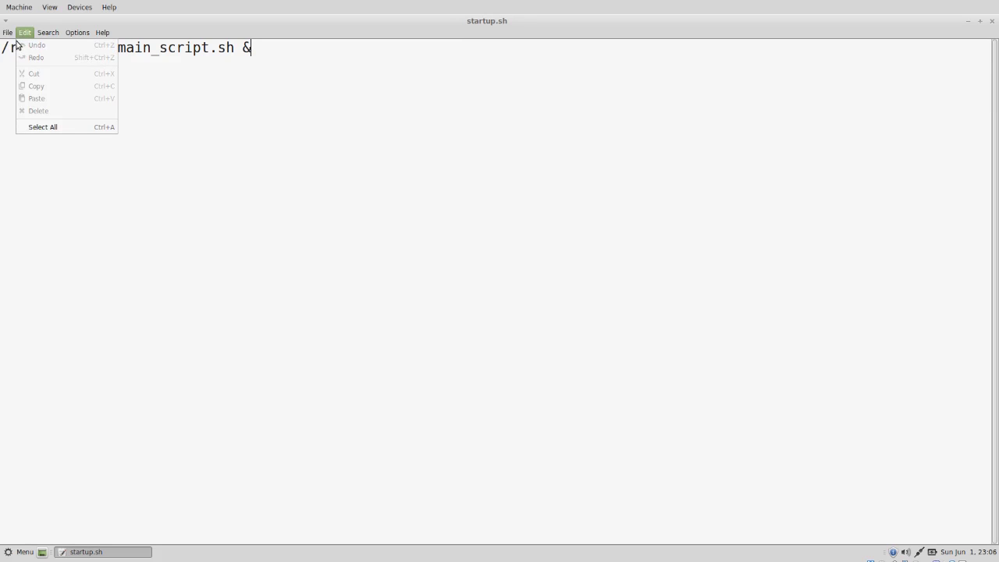
key(Escape)
- Open a new blank document and close the startup.sh window
key(ctrl+n)
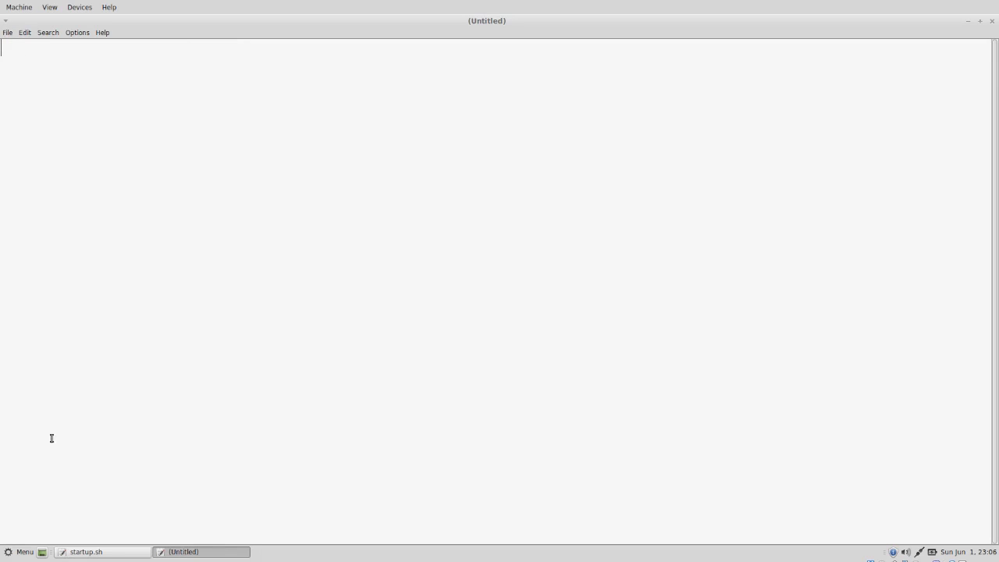
right_click(92, 552)
click(96, 538)
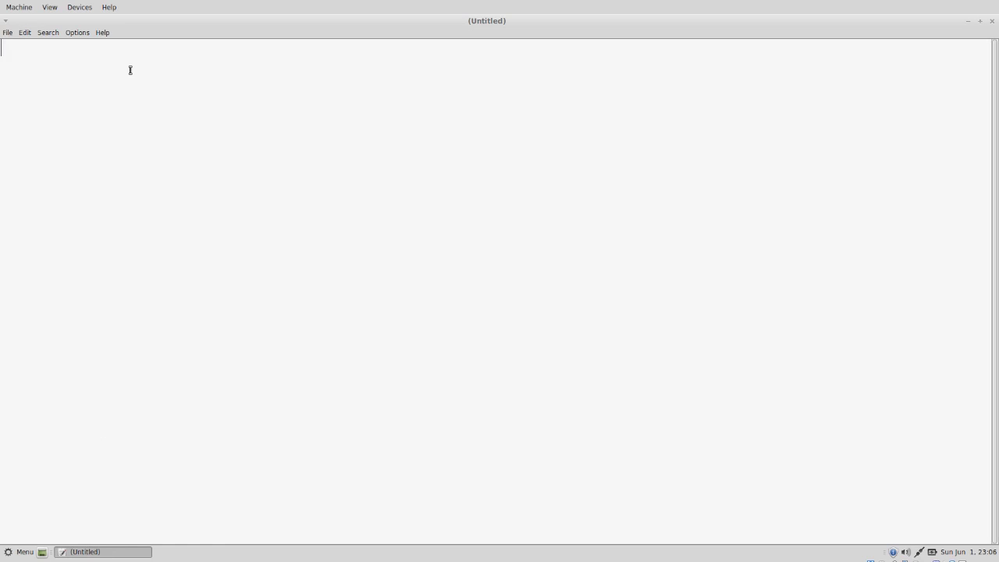
- Type #!/bin/sh, the /scripts/ and GUI-loading comments, sleep 60, and a lone # line
text(#!/bin/sh )
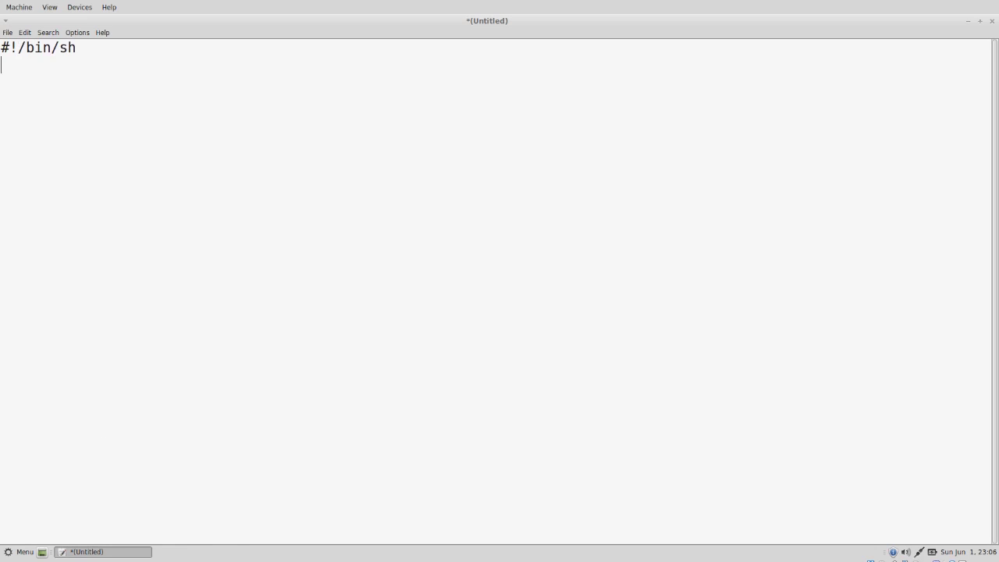
text(# This file gets put in /scri)
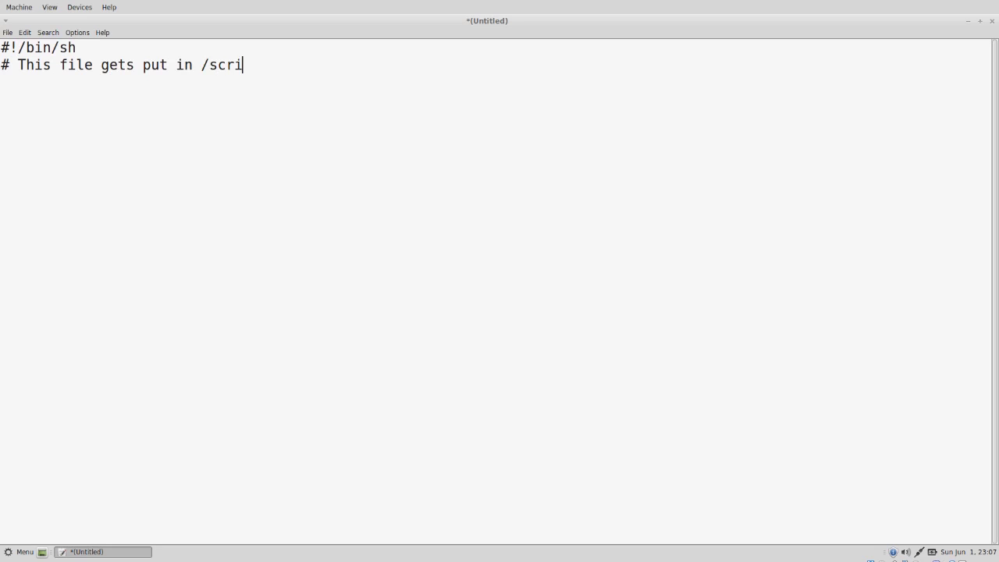
text(pts/ )
text(#)
text( Wait )
text(long en)
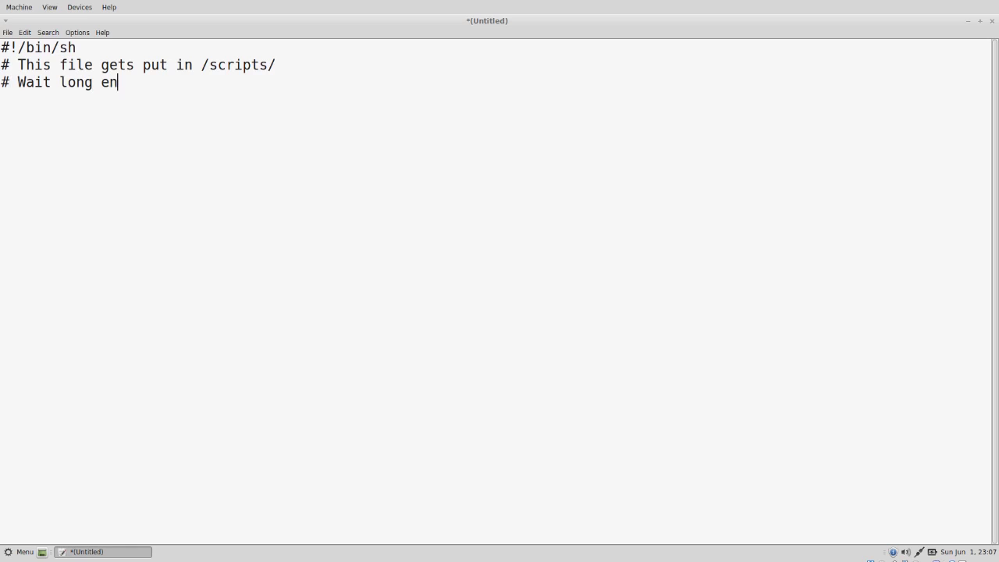
text(ough for the G)
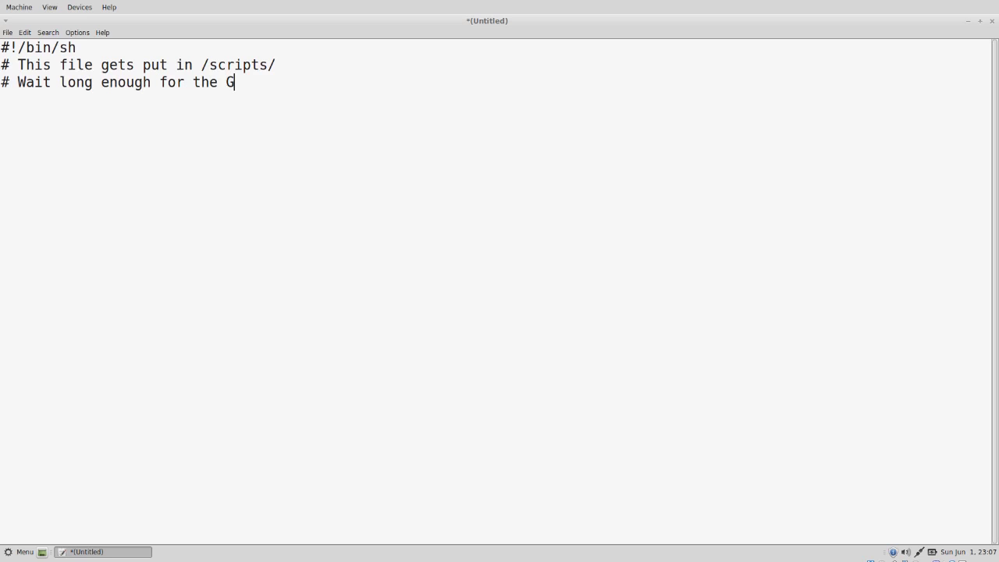
text(UI to load)
key(Return)
text(sleep 60)
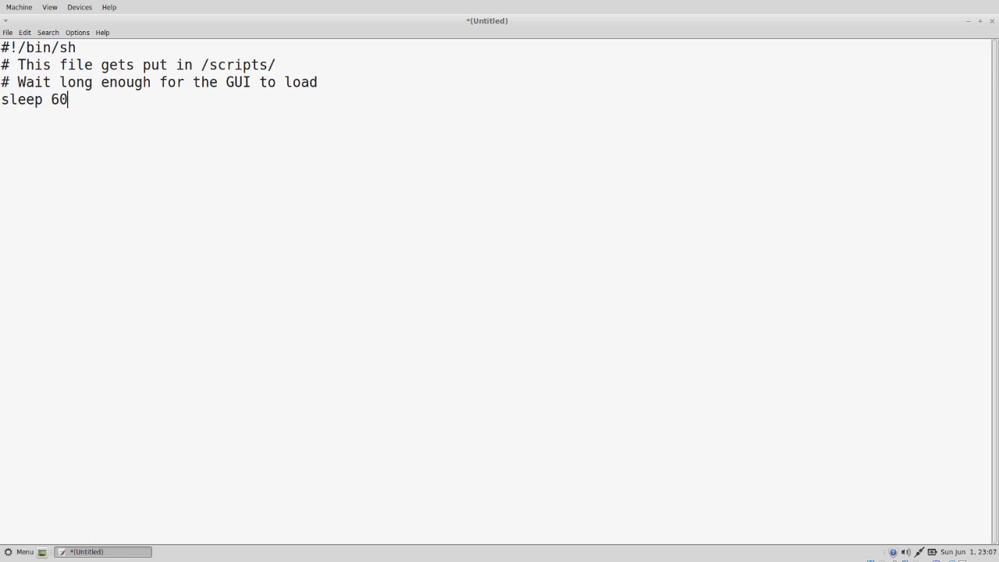
key(Return)
text(#)
key(Return)
text(#m)
- Add comments '# Make reverse VNC connection' and the note about IP address or DNS name and port
key(BackSpace)
text(Make reve)
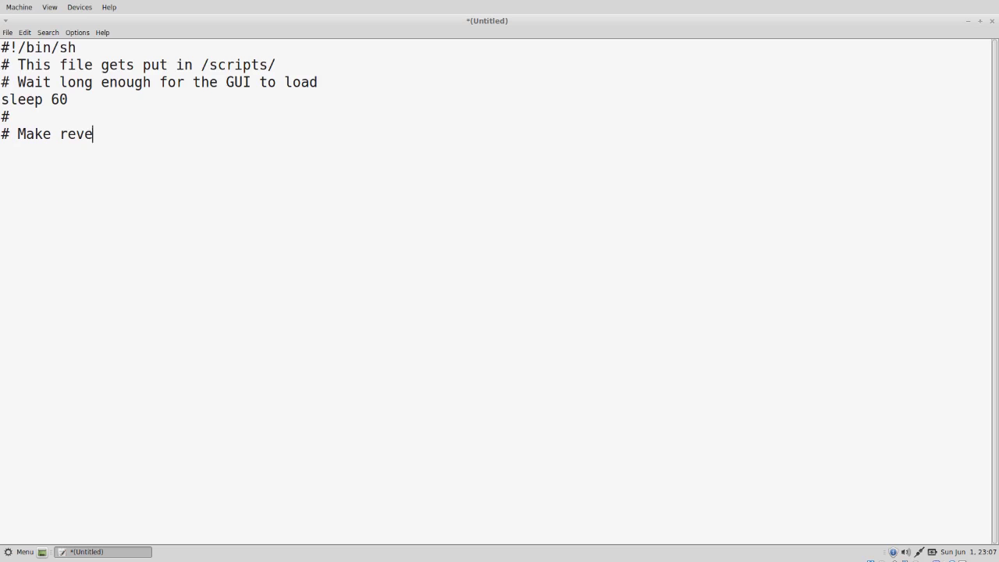
text(rse VNC connection)
key(Return)
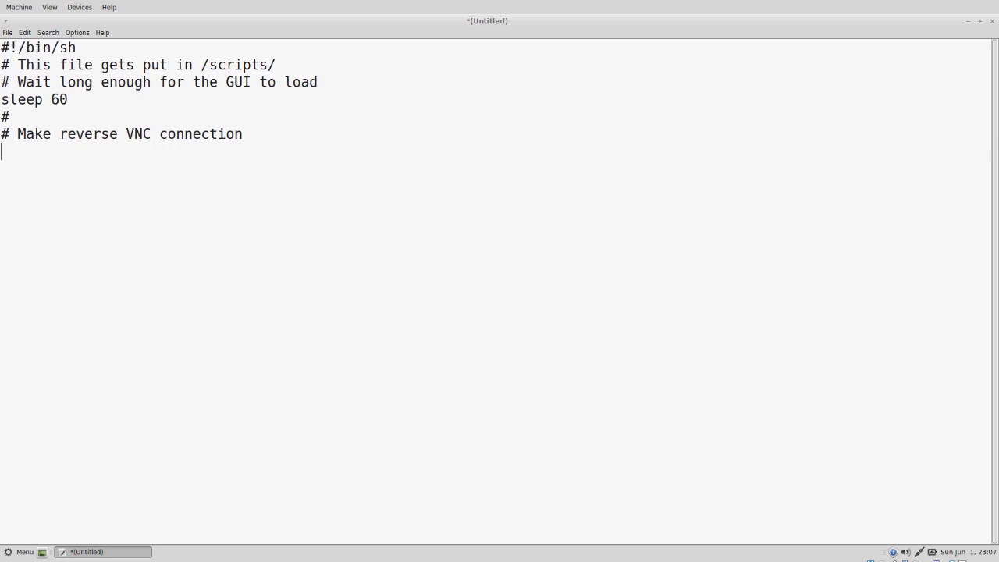
text(# Note, this i)
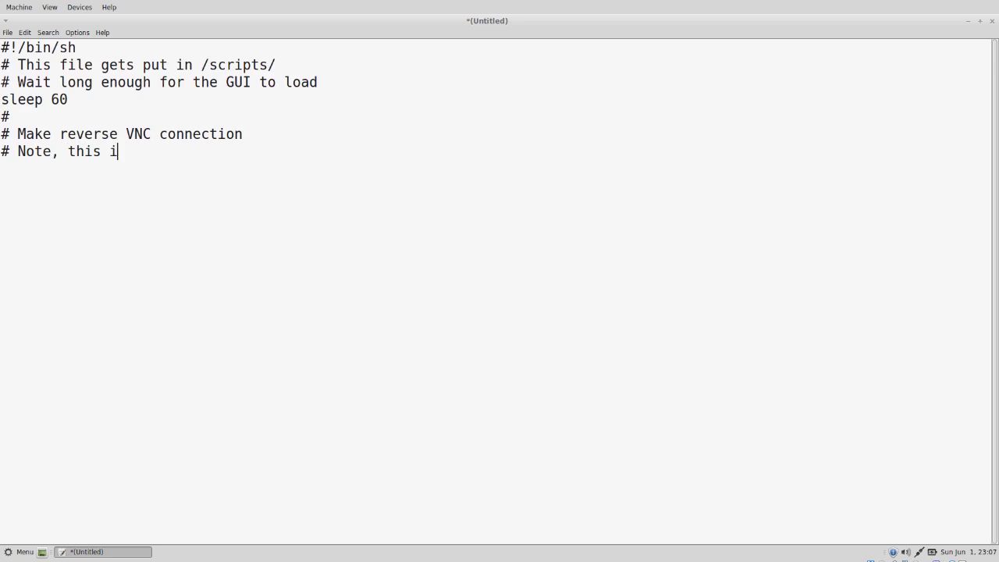
text(s where you pu)
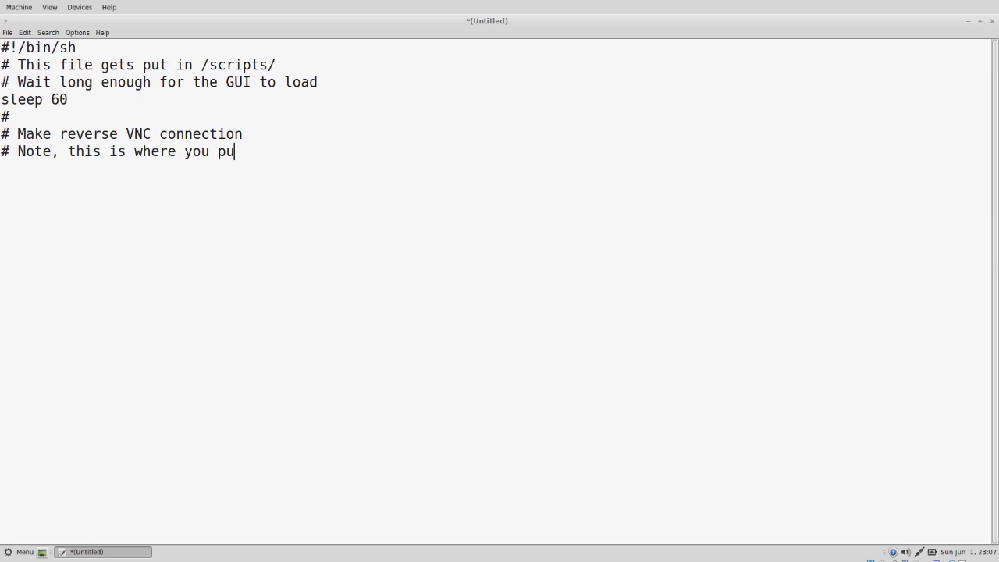
text(t your IP add)
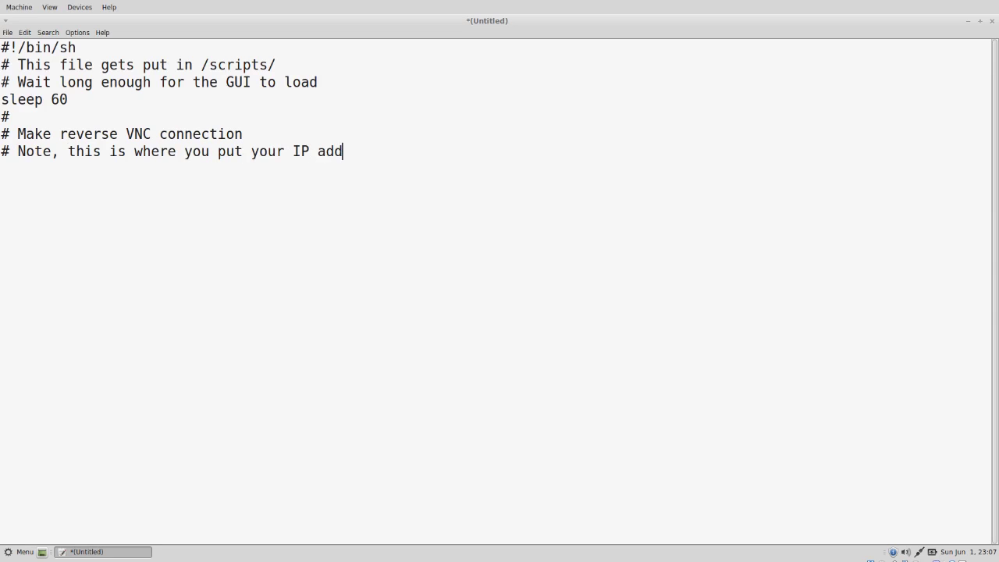
text(ress)
key(BackSpace)
key(Return)
text(# or DNS )
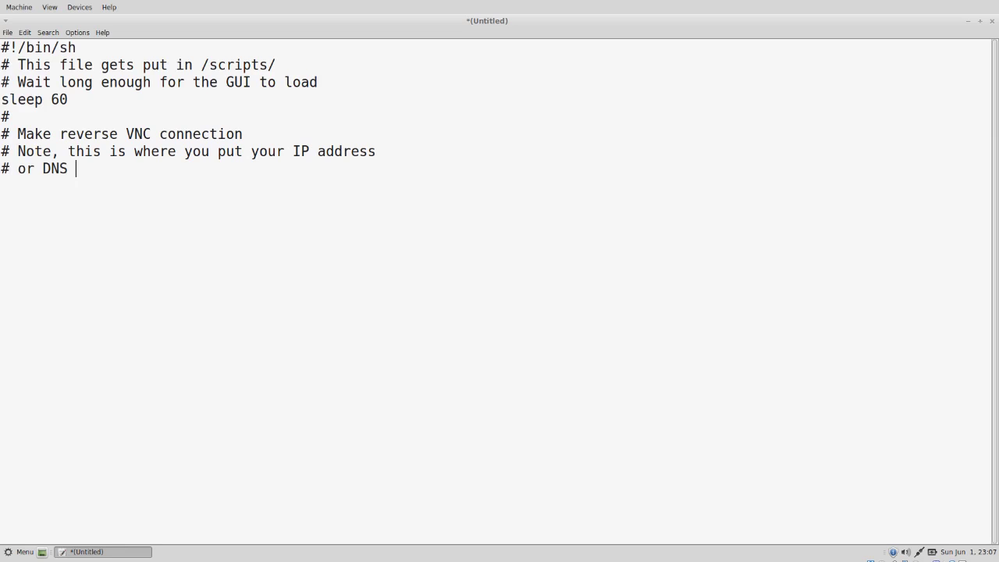
text(name as well as the port )
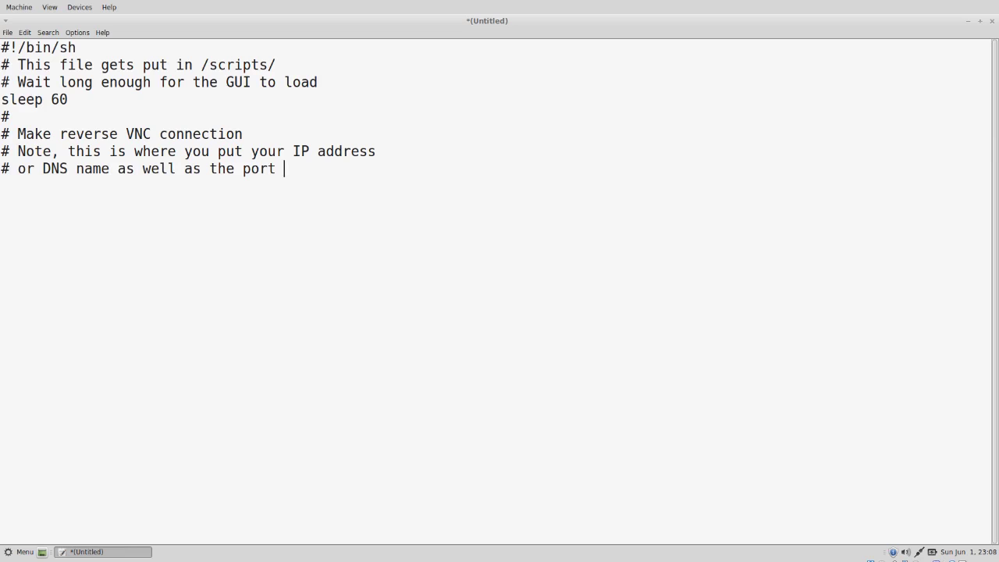
text(that you would like )
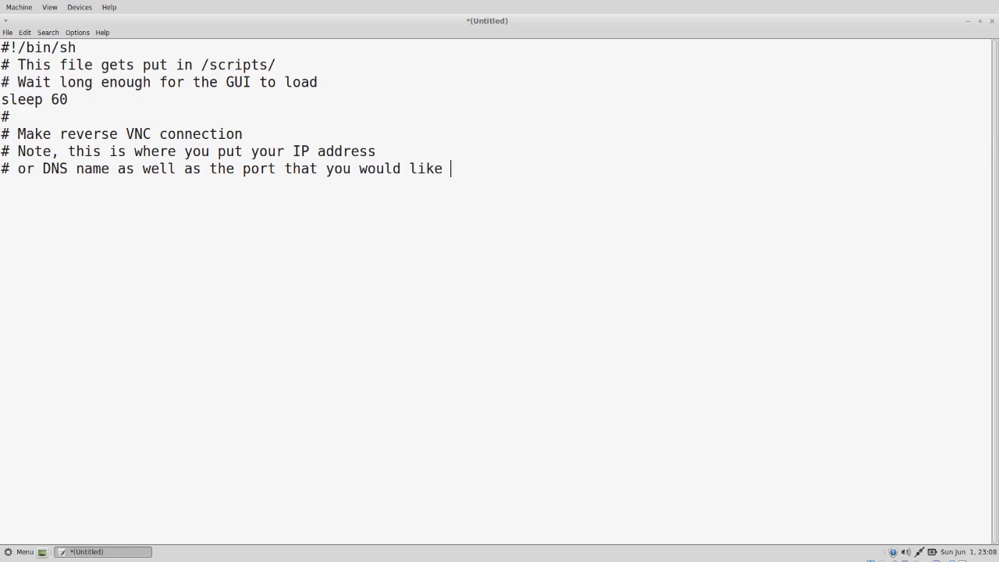
text(VNC to connecto)
key(BackSpace)
key(BackSpace)
text(on)
key(Return)
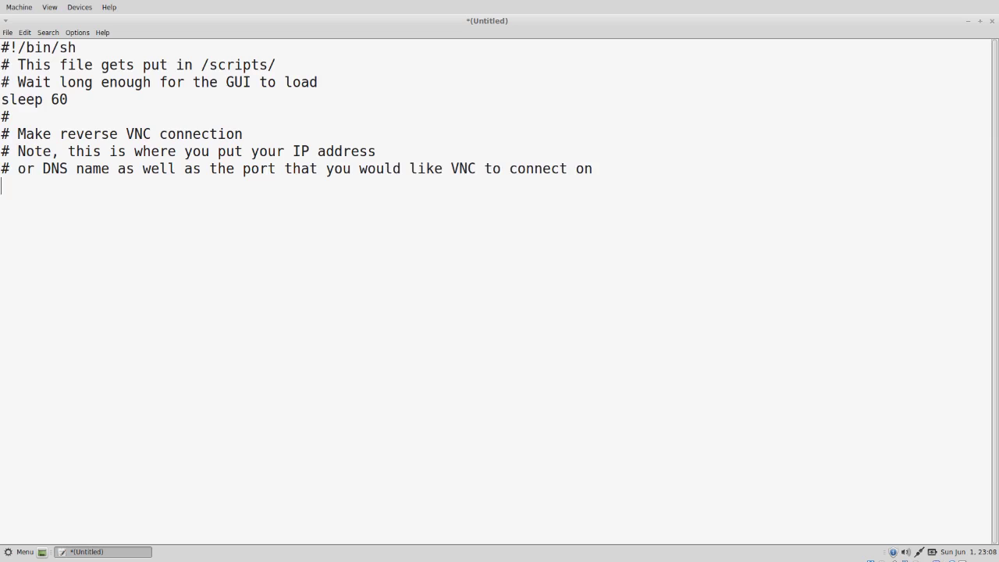
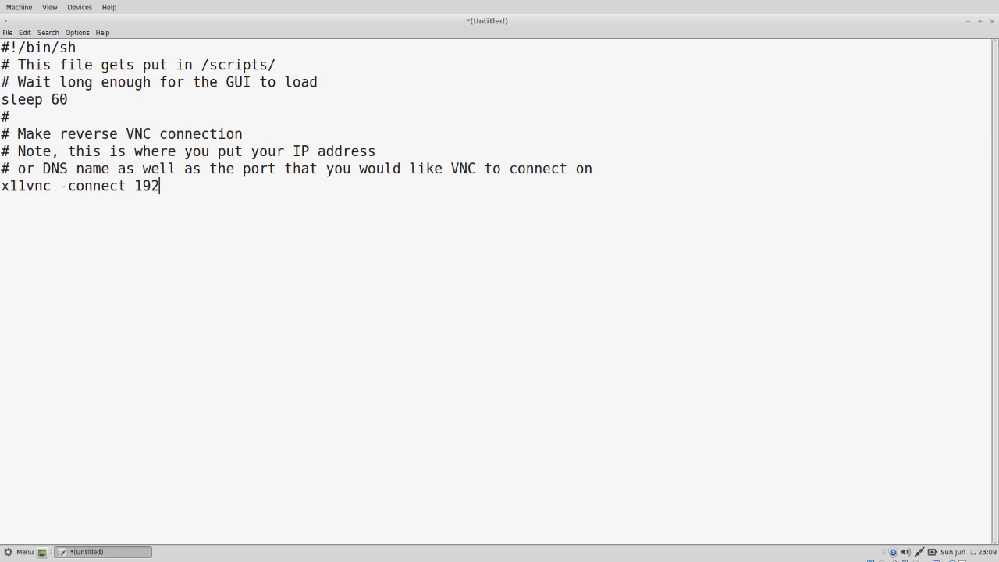
- Complete the connect line as 'x11vnc -connect 192.168.0.49:5901' with the reverse VNC address and port
- Complete the 192.168.0.49:5901 connect line, then add the x11vnc -xkb … -rfbport 5900 -o /var/log/x11vnc.log line
text(.168.0.49)
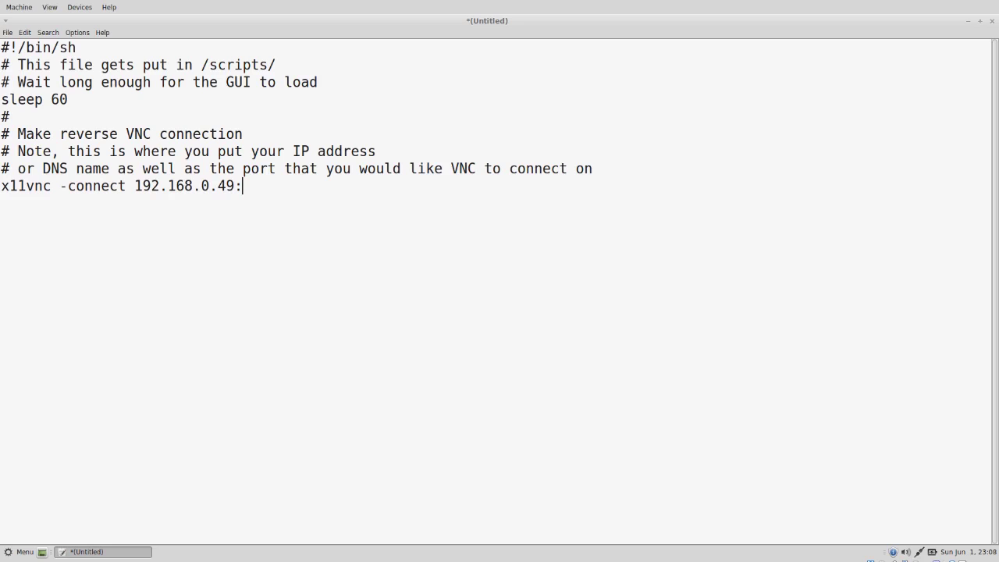
- Complete the connect line as 'x11vnc -connect 192.168.0.49:5901' with the reverse VNC address and port
- Complete the 192.168.0.49:5901 connect line, then add the x11vnc -xkb … -rfbport 5900 -o /var/log/x11vnc.log line
text(:5901)
key(Return)
text(x11vnc -x)
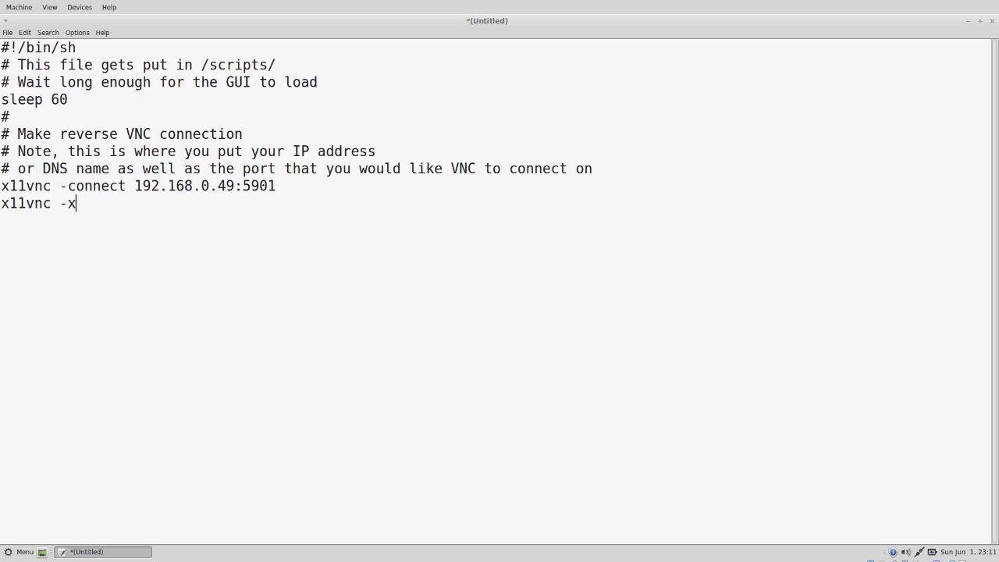
text(kb -noxrecord -nox)
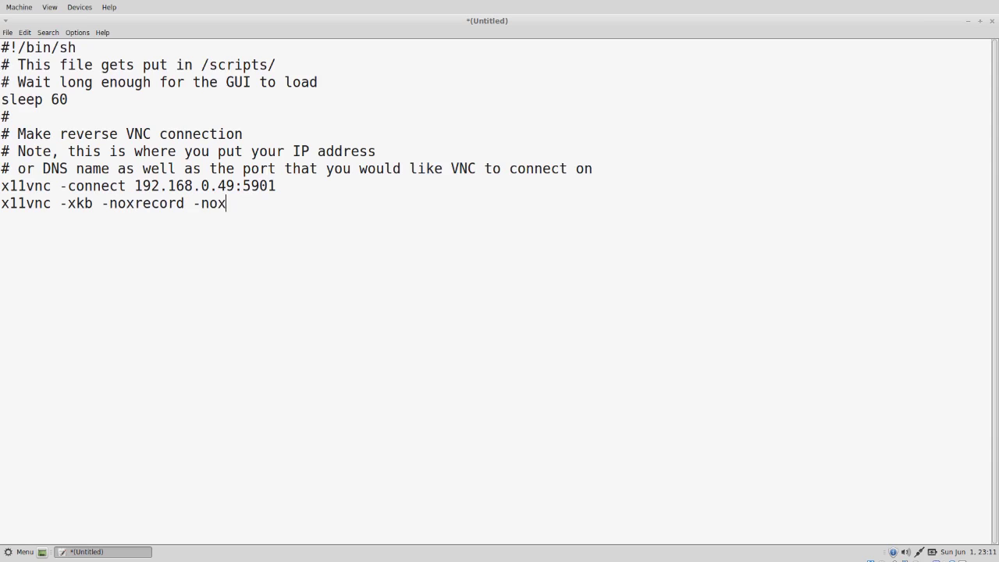
text(fixes -noxdamage)
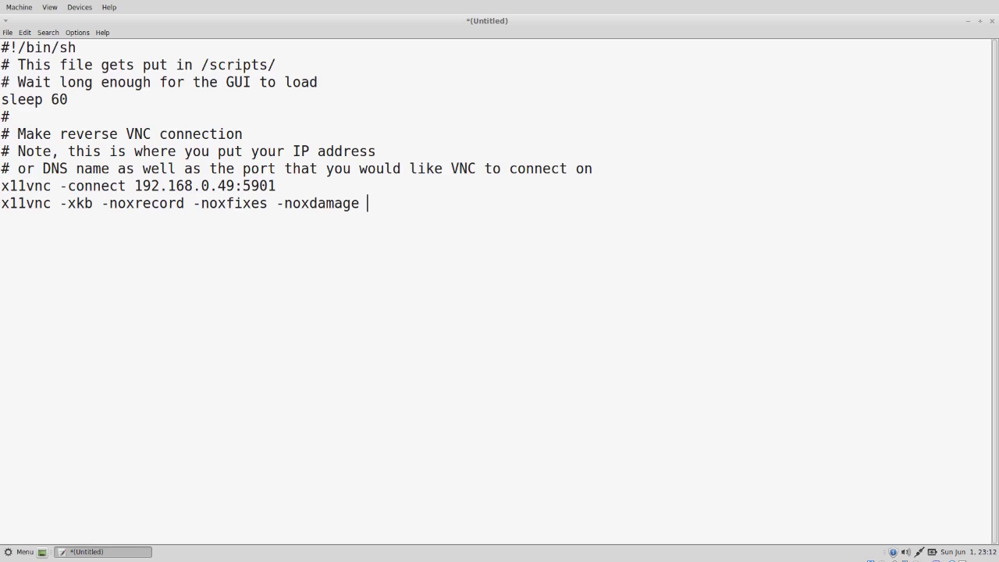
text( -rfbport 5900)
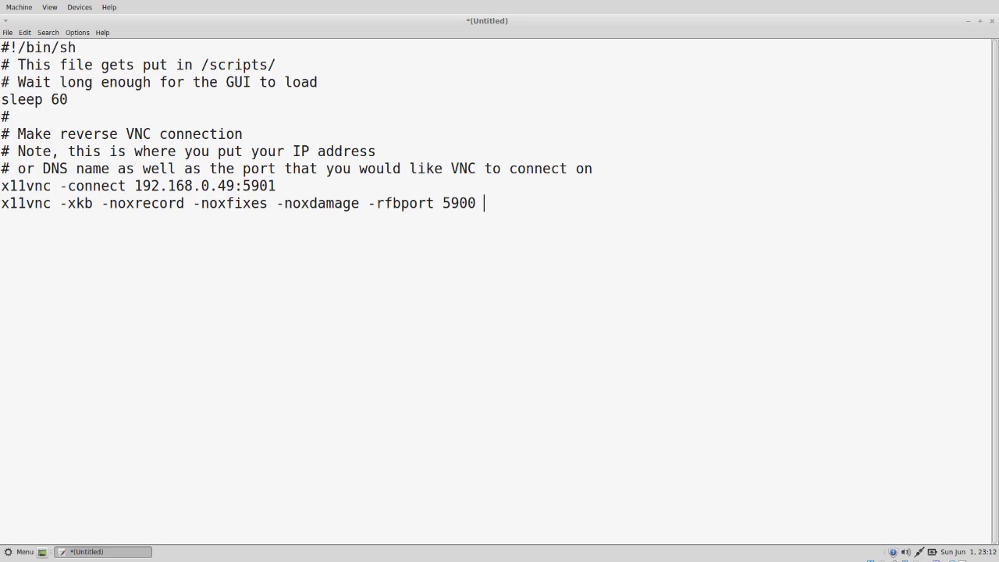
text( -o /var/log/)
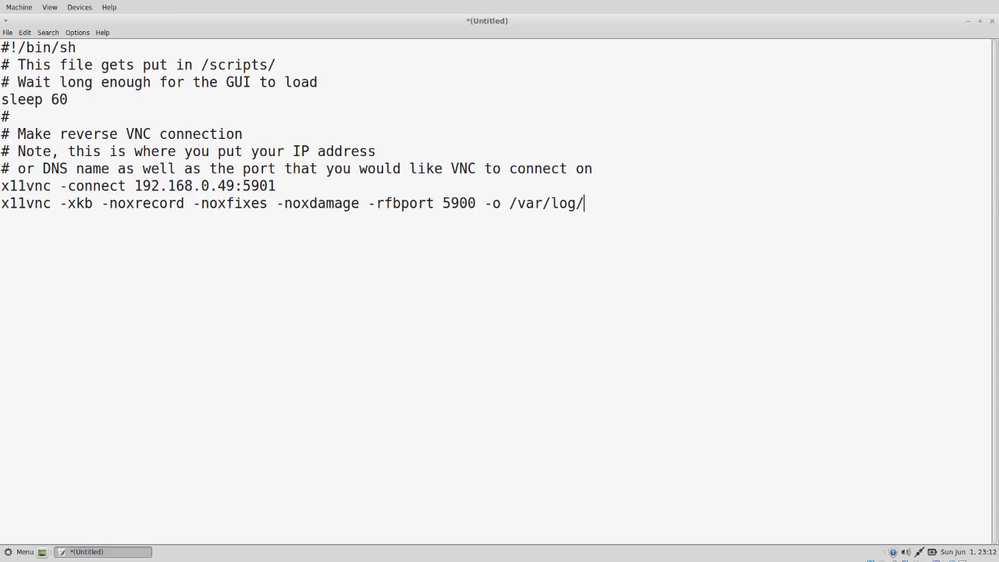
text(x11vnc.log)
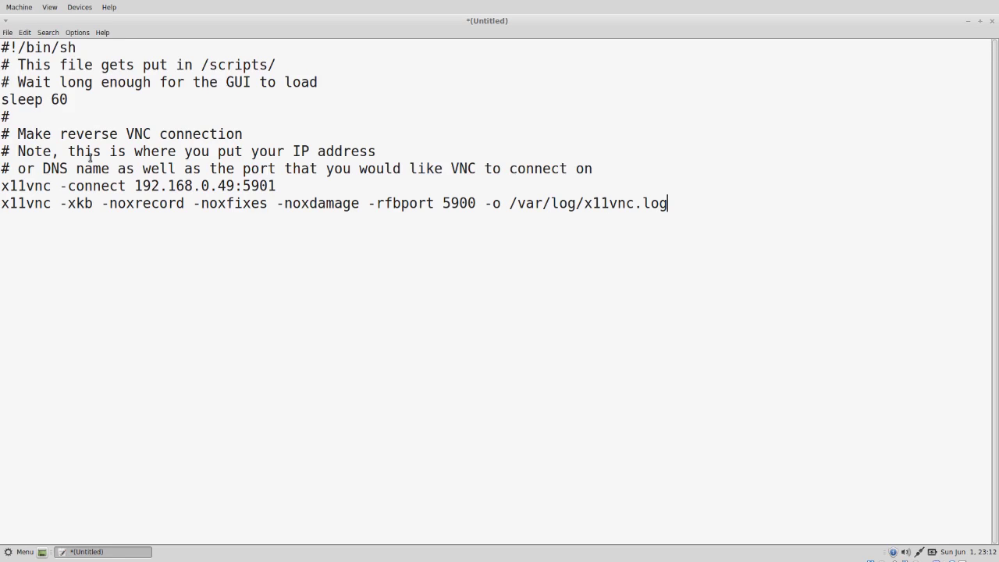
- In the save dialog, create a root folder under Downloads and a scripts folder inside it
click(8, 33)
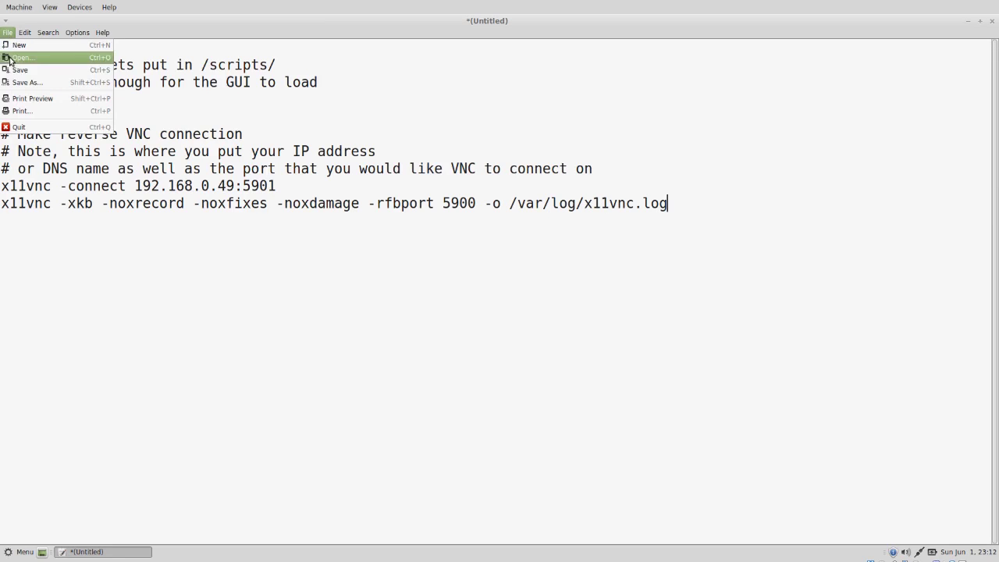
click(12, 69)
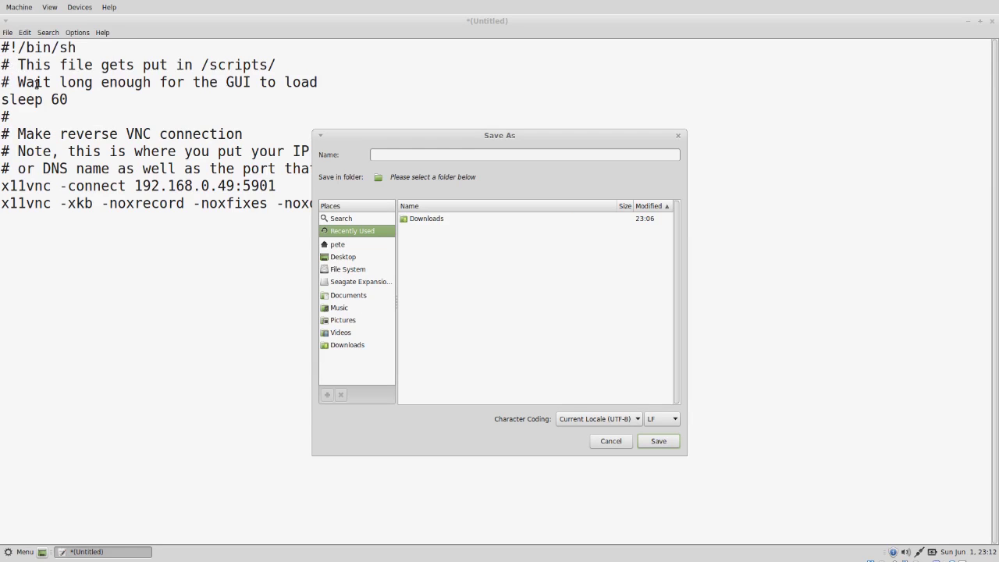
double_click(414, 220)
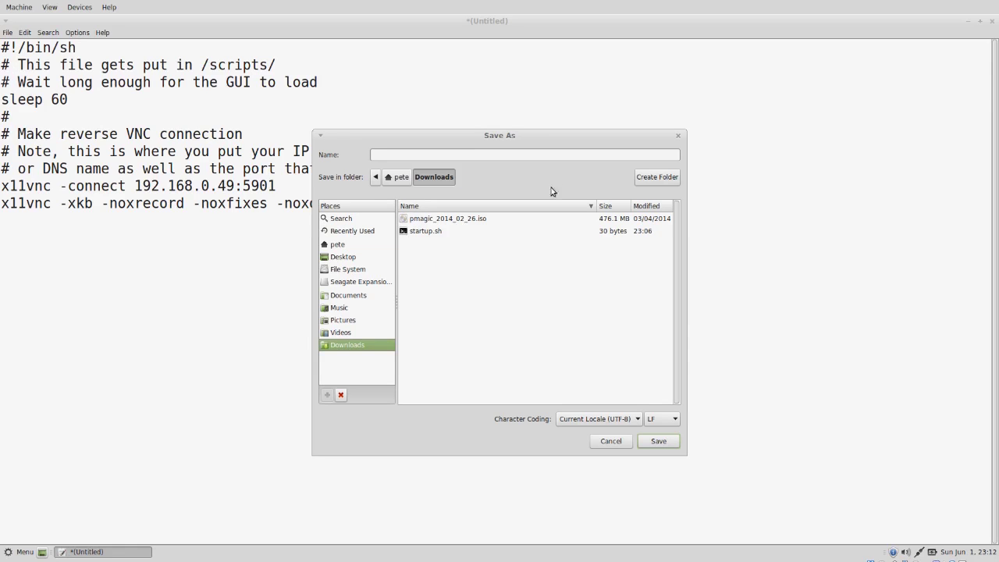
click(647, 178)
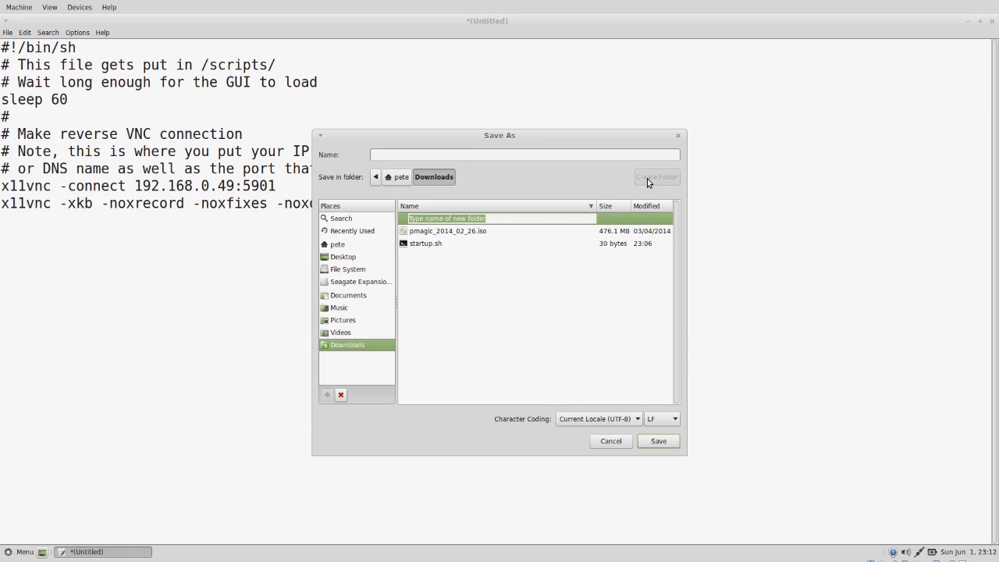
text(root)
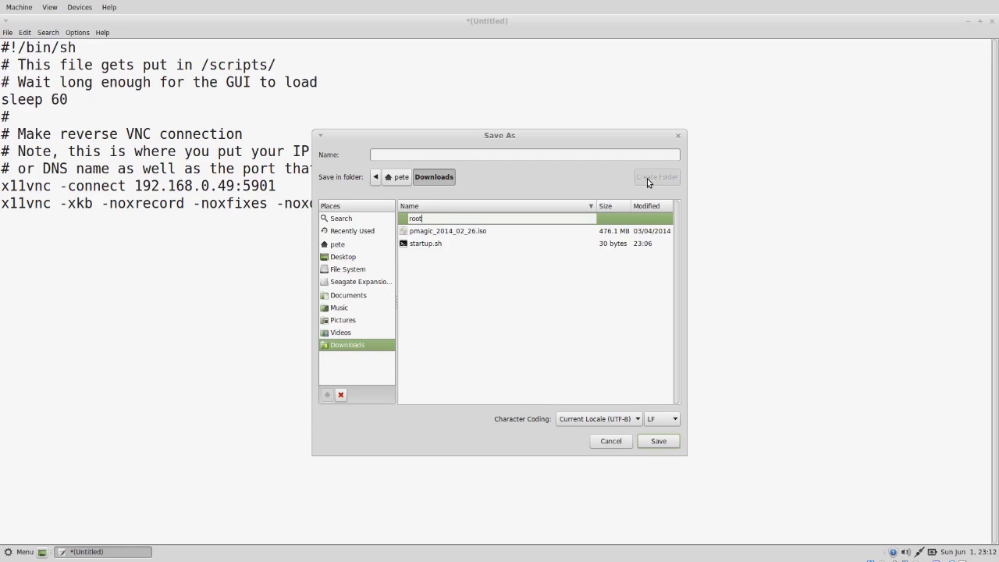
key(Return)
click(652, 178)
text(scripts)
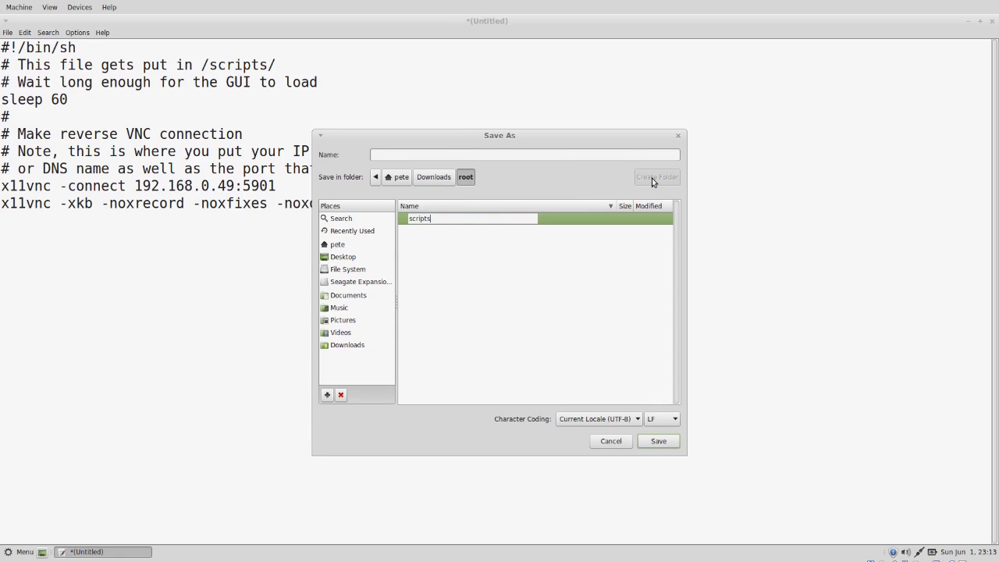
key(Return)
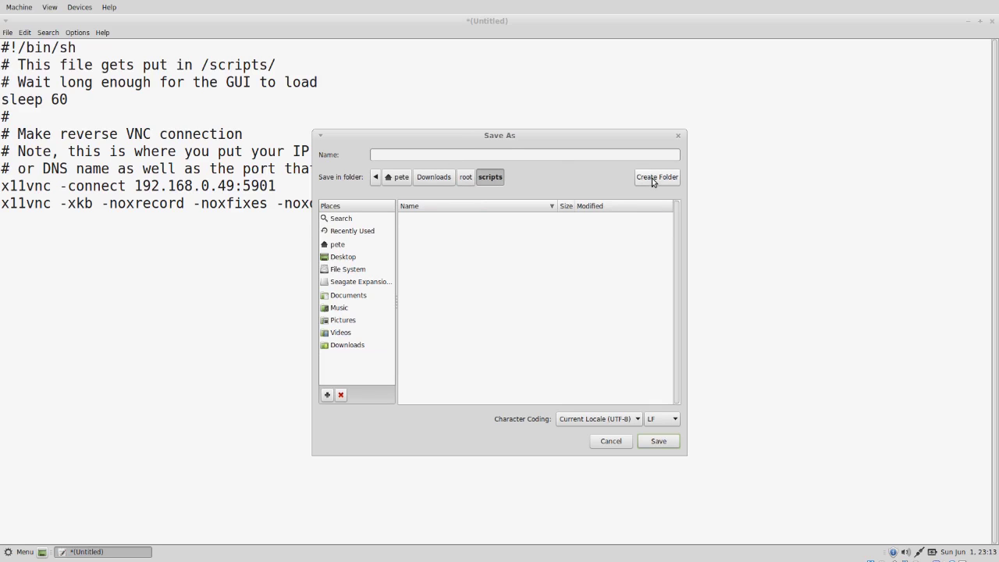
- Save the script there as main_script.sh
click(619, 158)
text(main_)
text(ript.sh)
click(659, 441)
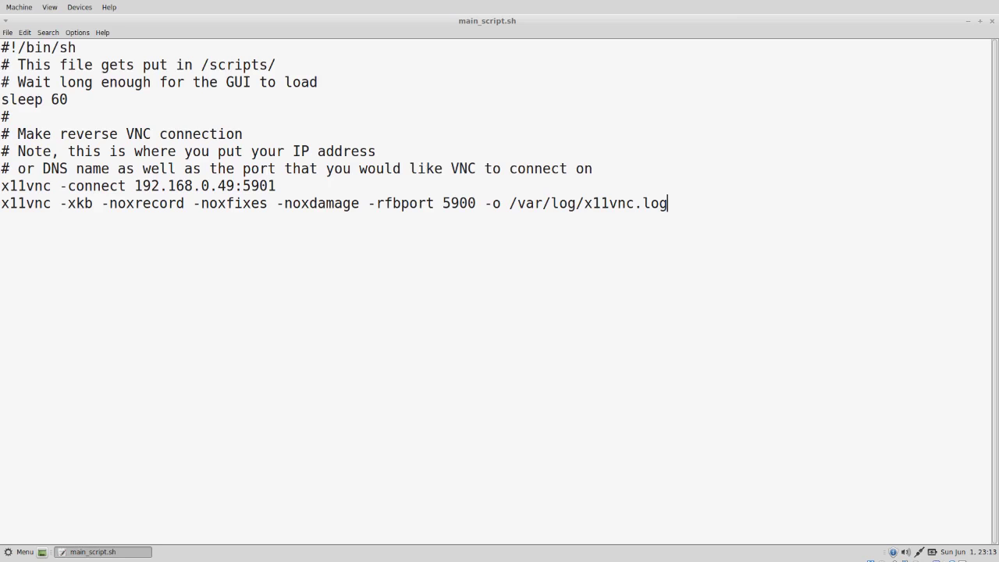
- Start a new document and close the main_script.sh window
click(6, 34)
click(11, 45)
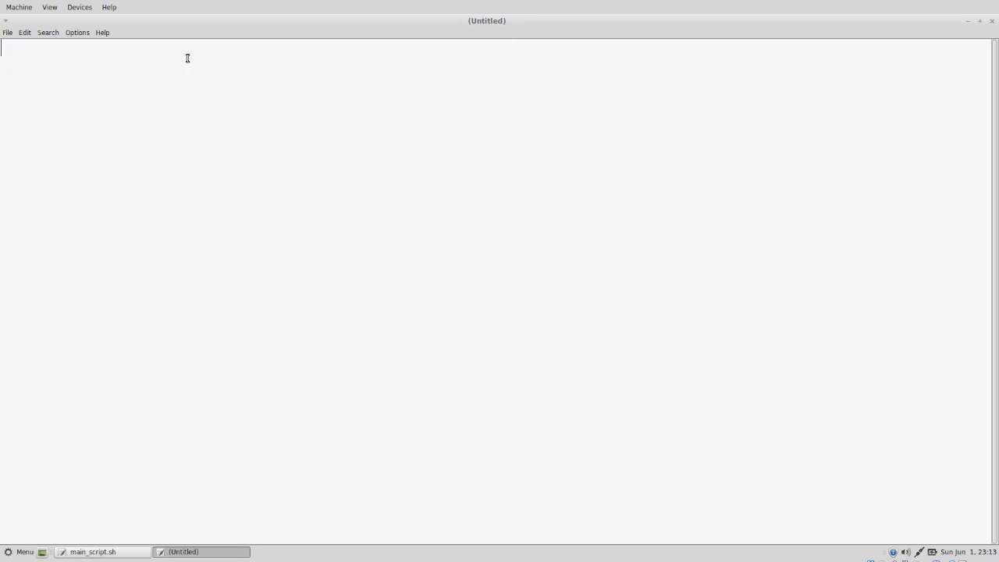
right_click(98, 554)
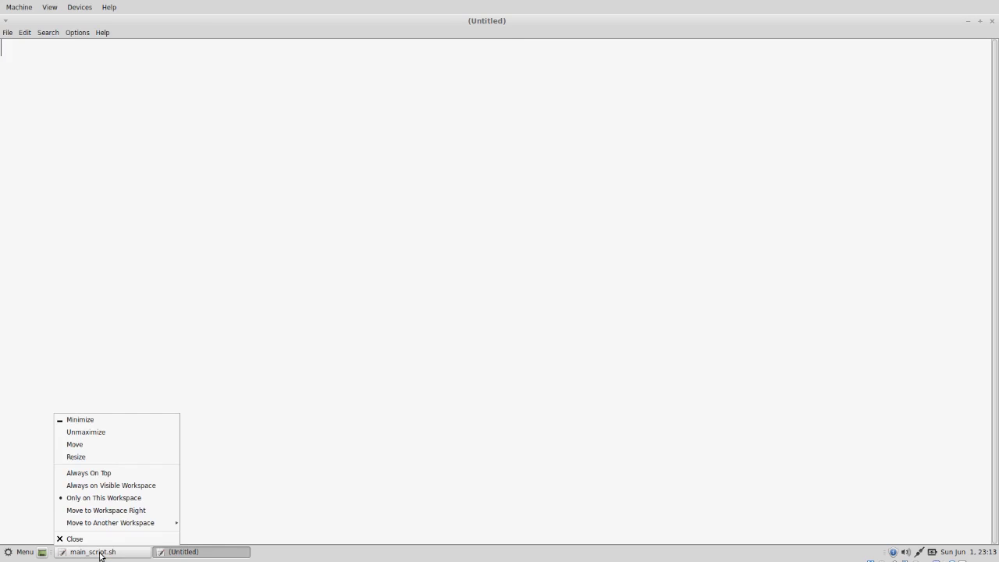
click(113, 539)
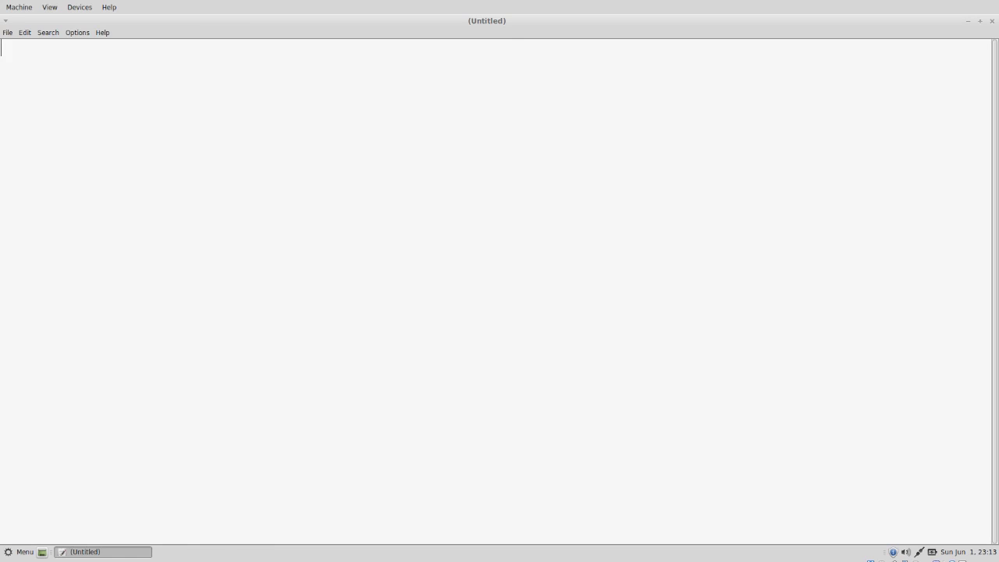
- Write the #!/bin/sh x11vnc -connect 192.168.0.49:5901 script and save it as support.sh in scripts
text(#!/bin/sh )
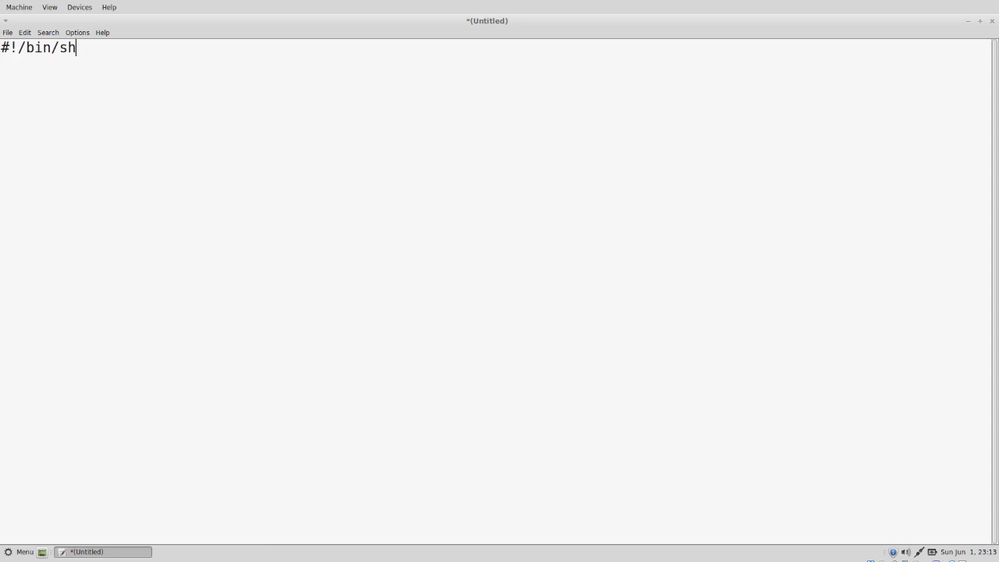
text(x11vnc -connec)
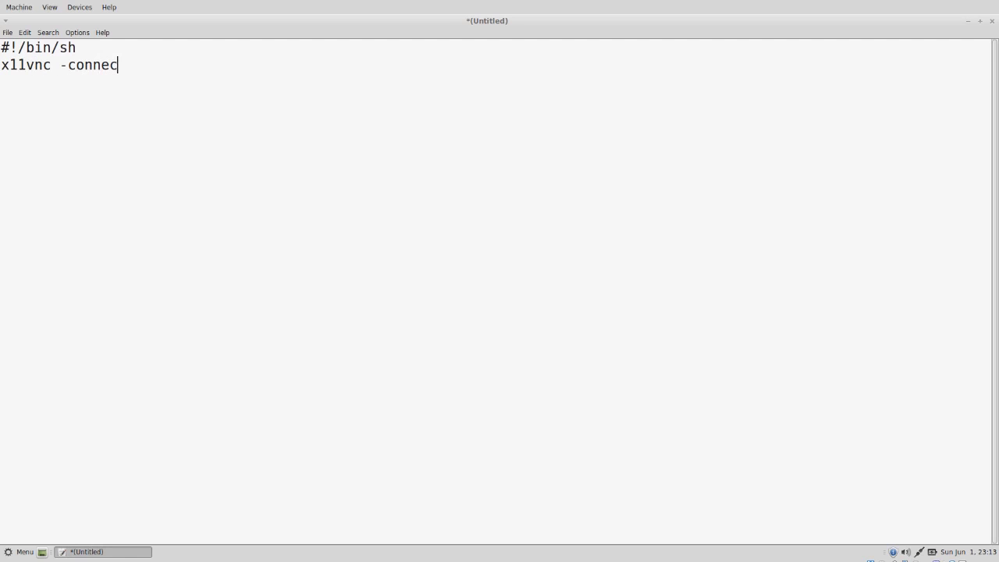
text(t 192.168.0.49)
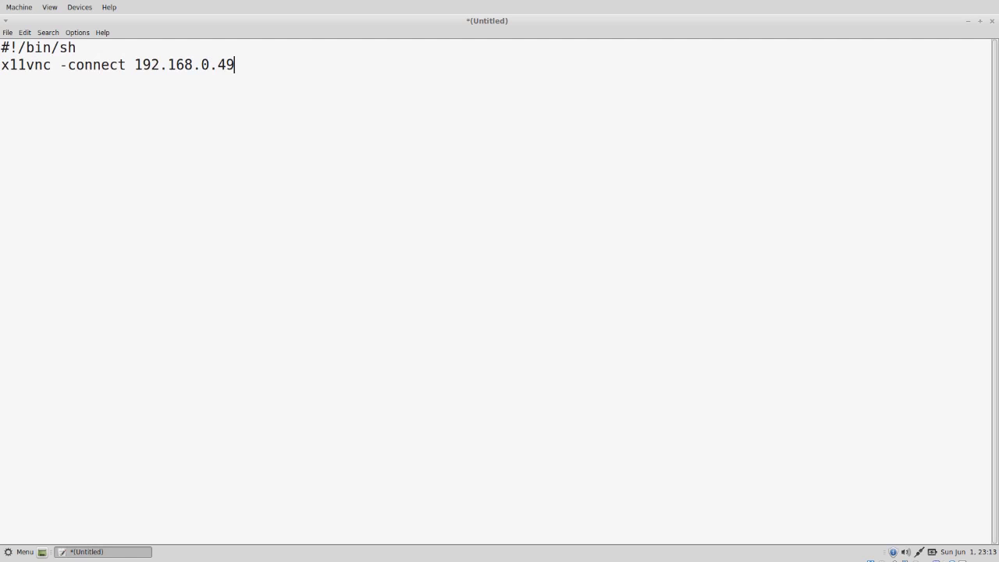
text(:5901)
click(10, 33)
click(19, 71)
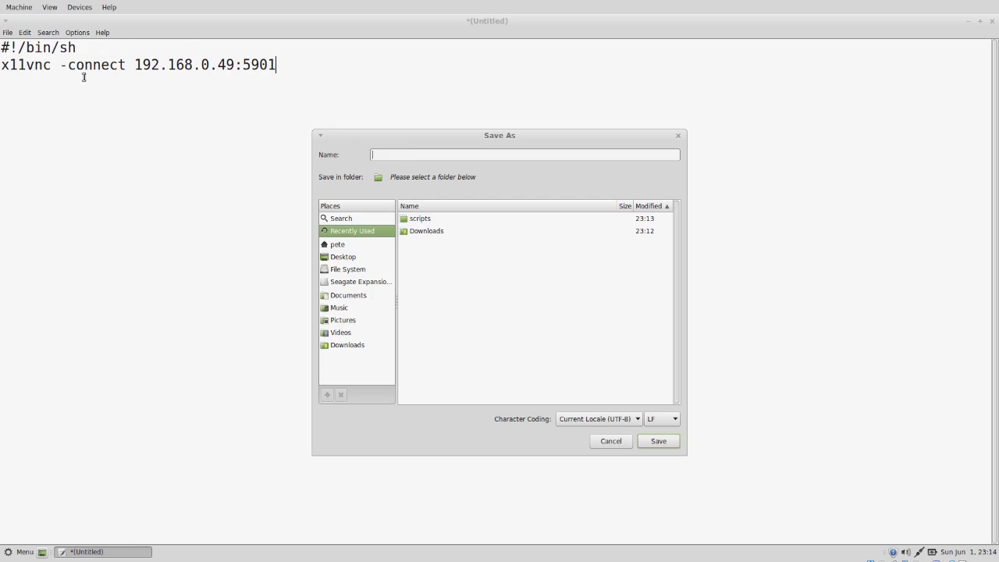
double_click(420, 221)
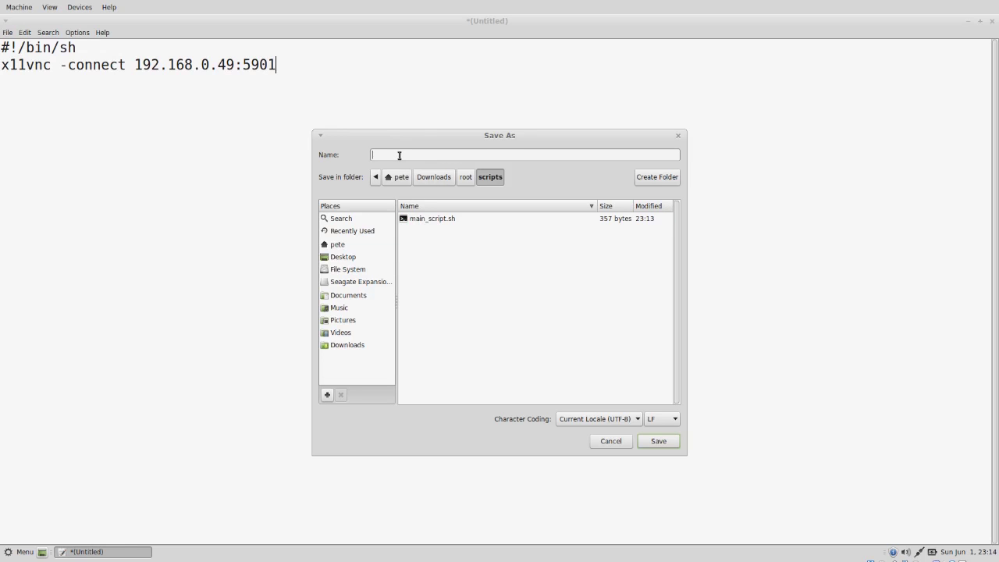
text(support.sh)
click(663, 442)
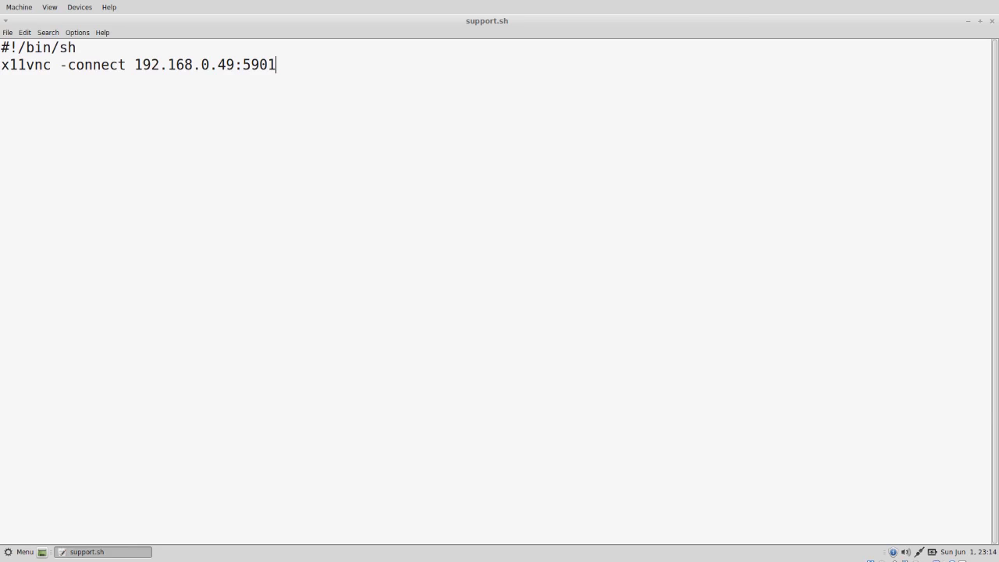
- Start a new document and close the support.sh window
click(13, 34)
click(29, 45)
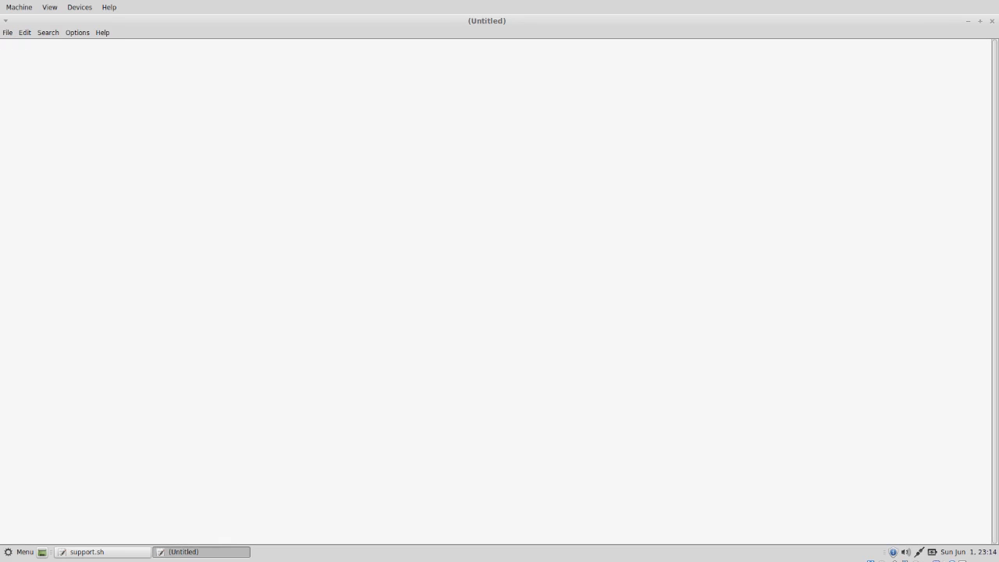
right_click(99, 551)
click(107, 539)
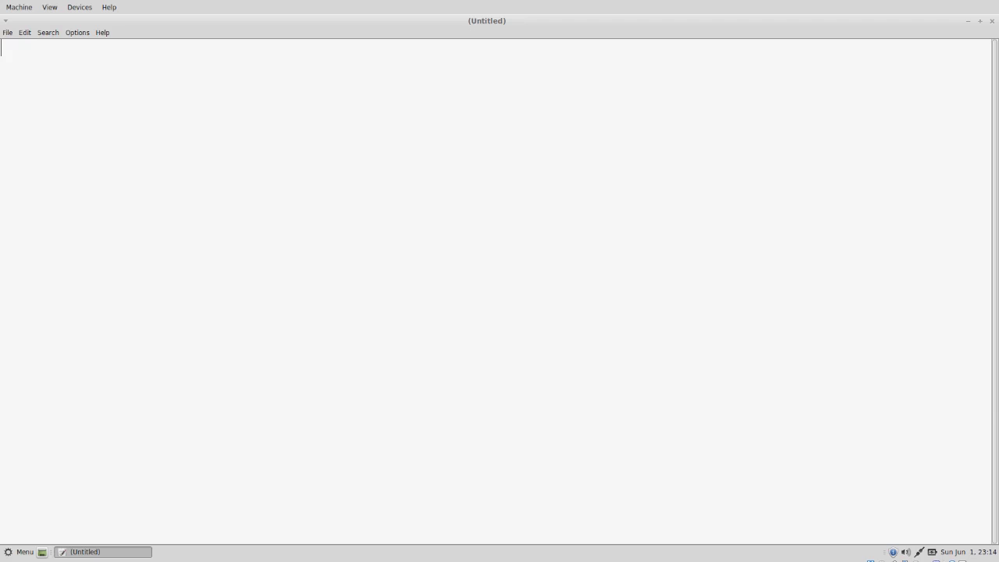
- Write the #!/bin/sh x11vnc -rfbport 5900 logging script and save it as vncserver.sh in scripts
text(#!/bin/sh )
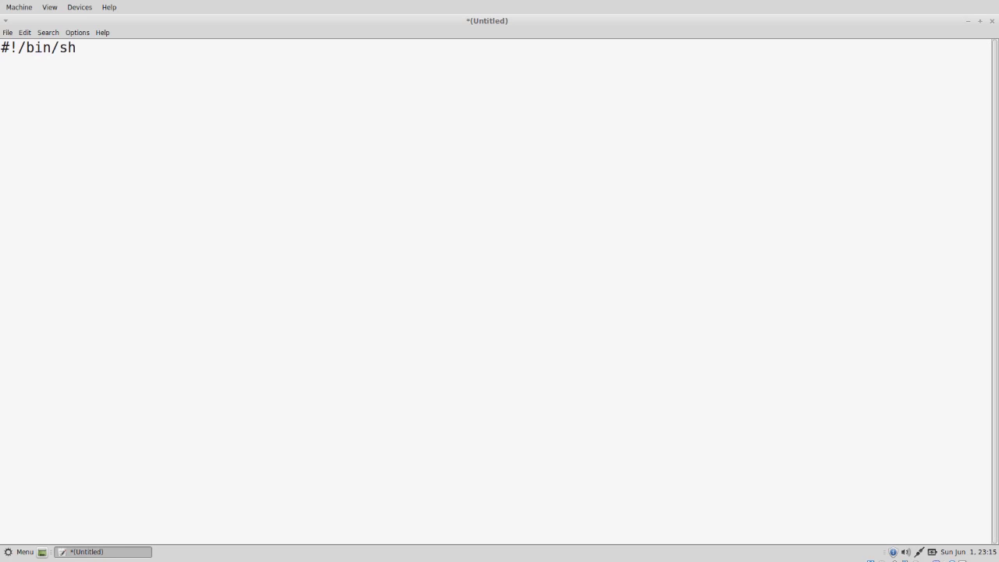
text(x11vnc -xkb -no)
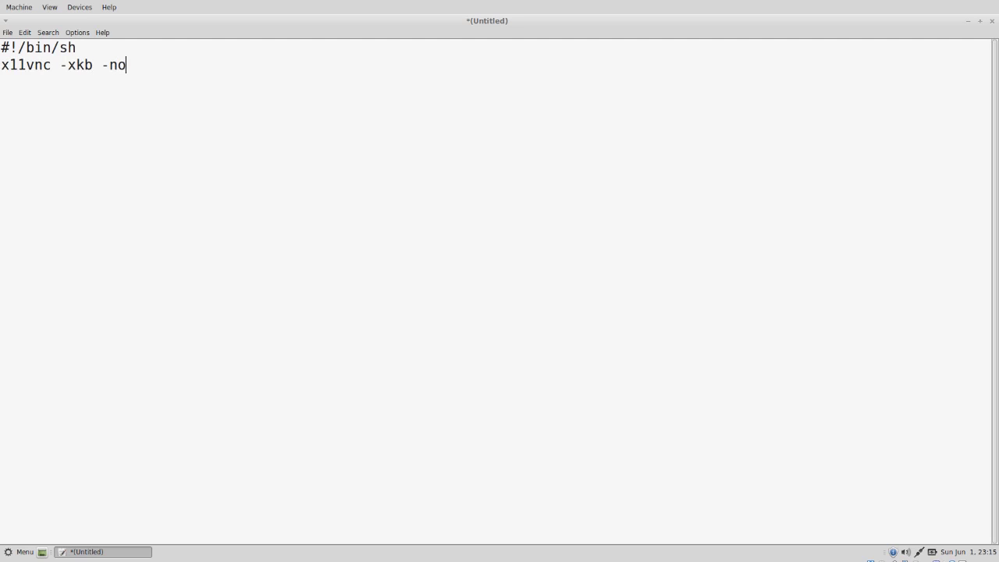
text(xrecord -noxfixes)
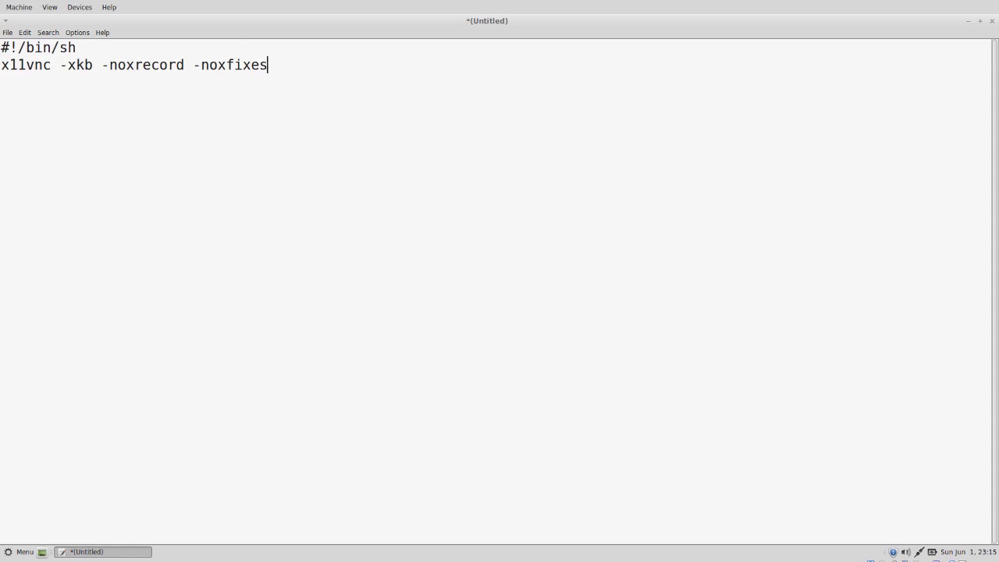
text( -noxdamage -rfbport )
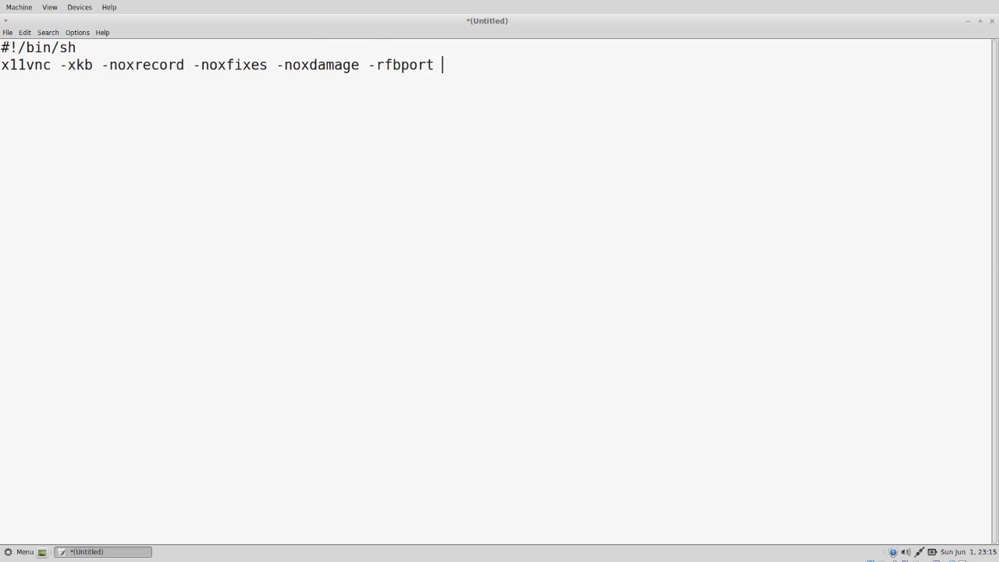
text(5900 -o /var/l)
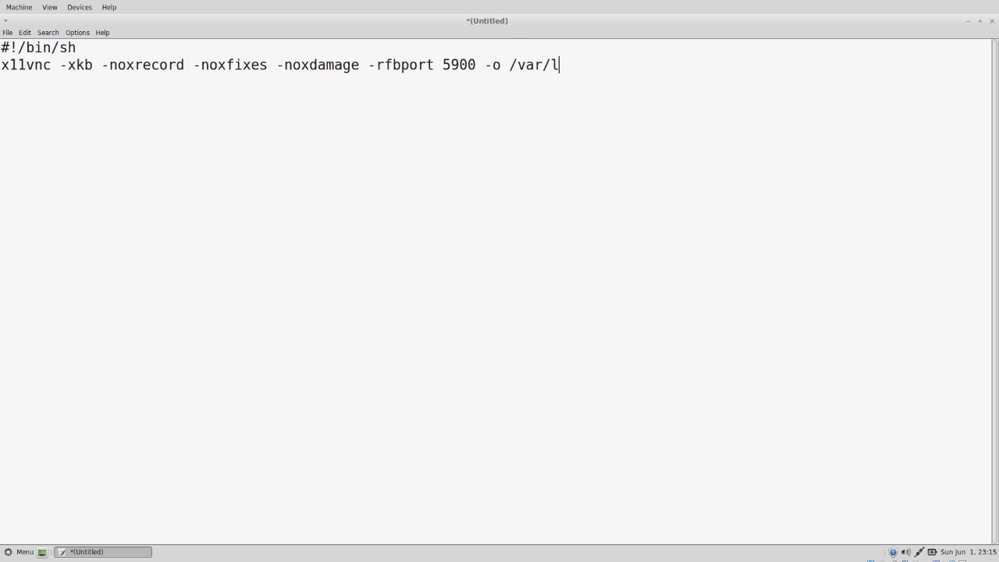
text(og/x11vnc.log)
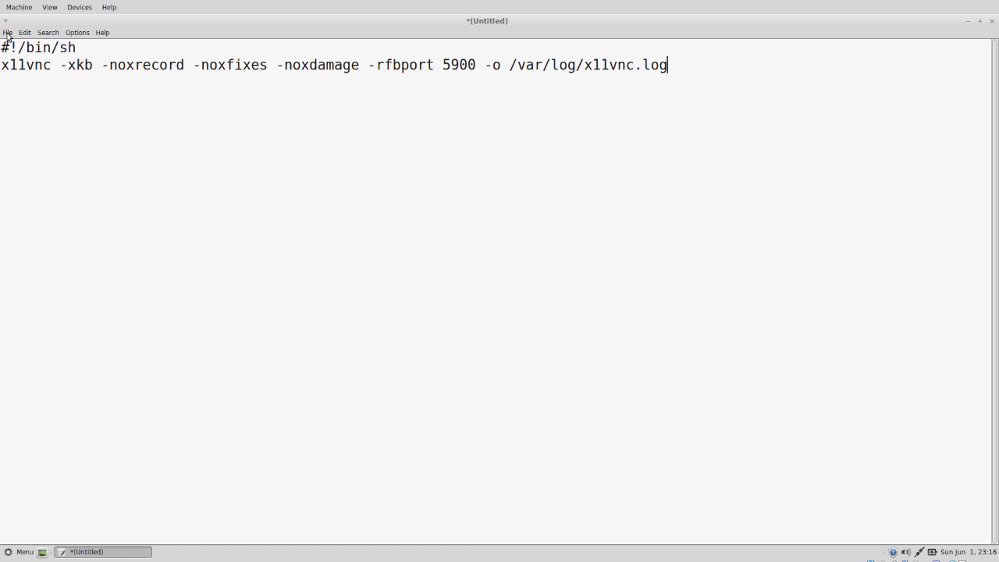
click(7, 34)
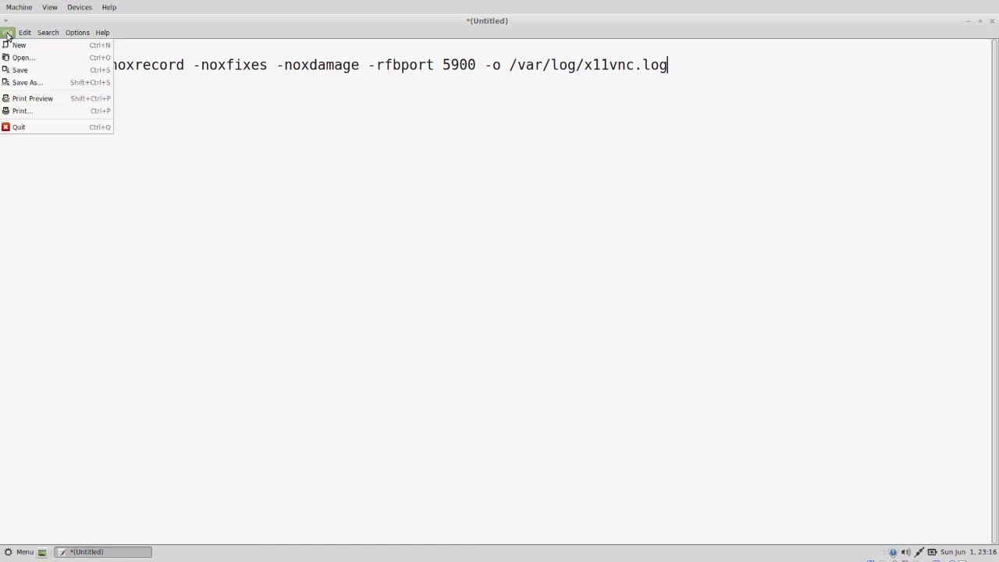
click(25, 71)
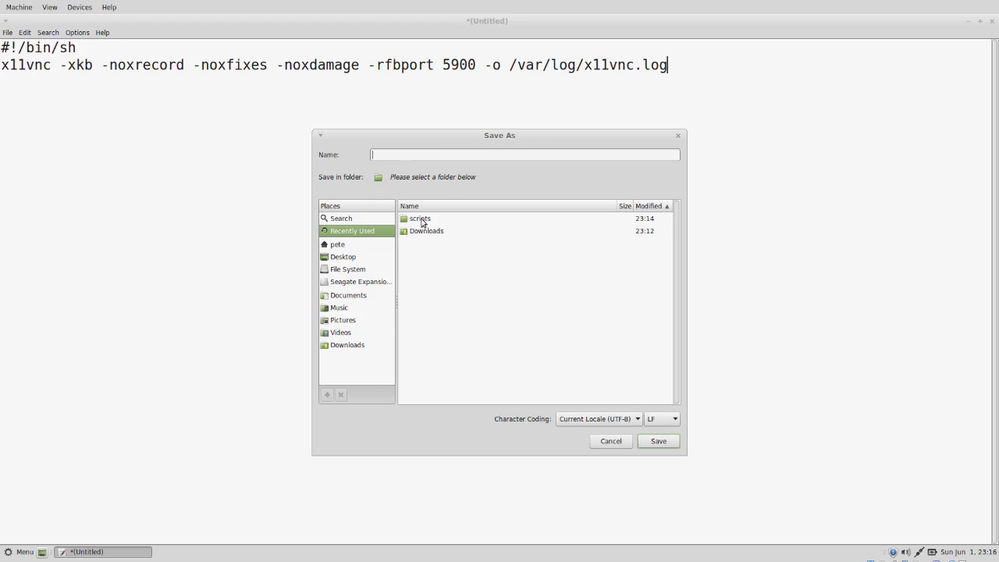
double_click(420, 218)
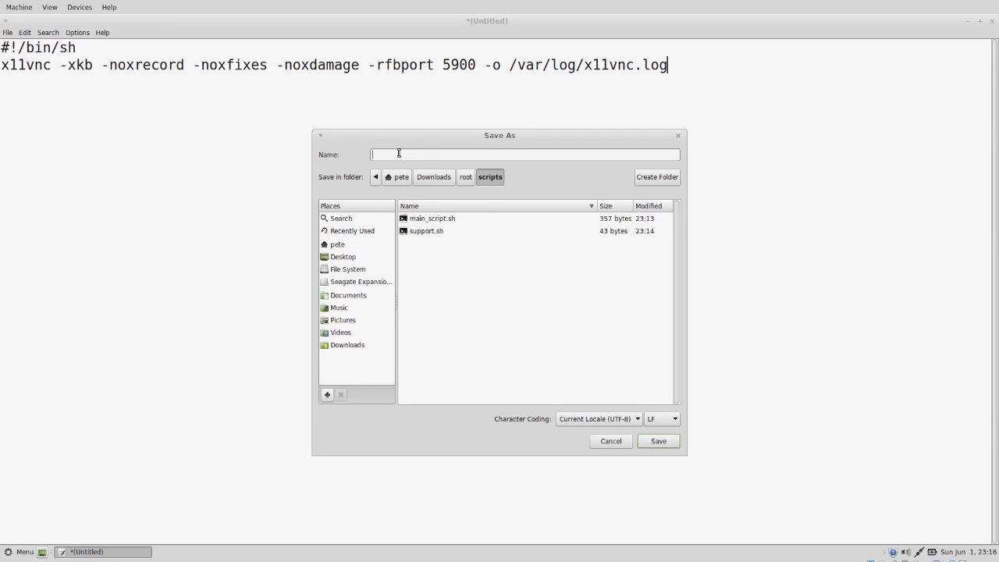
text(vncserver.sh)
key(Return)
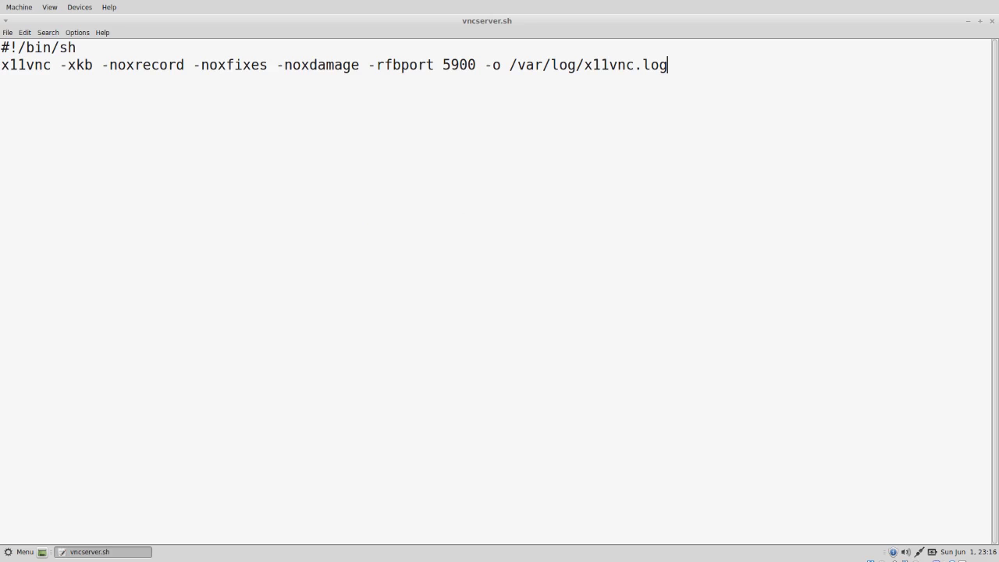
- Start a new document and close the vncserver.sh window
click(7, 32)
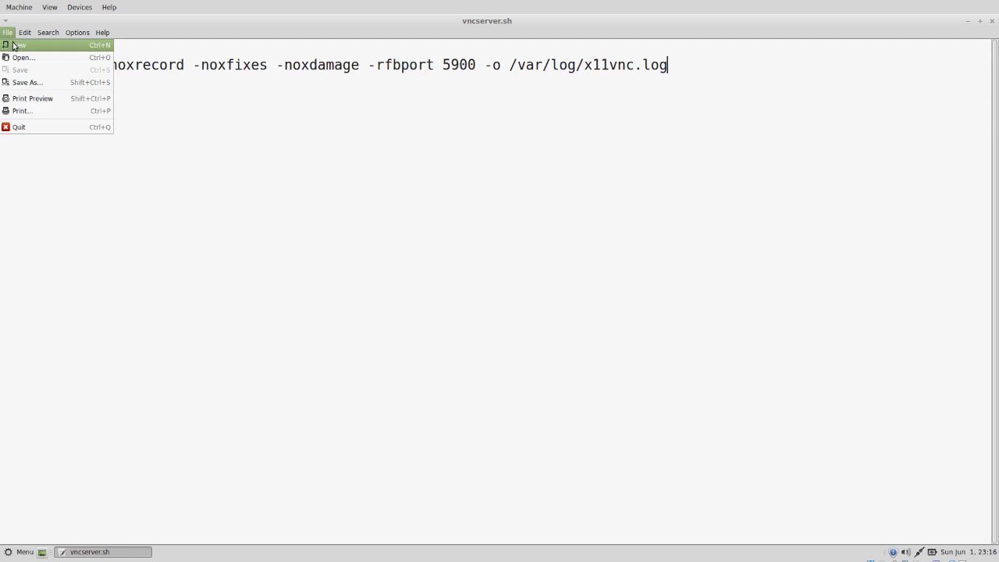
click(13, 45)
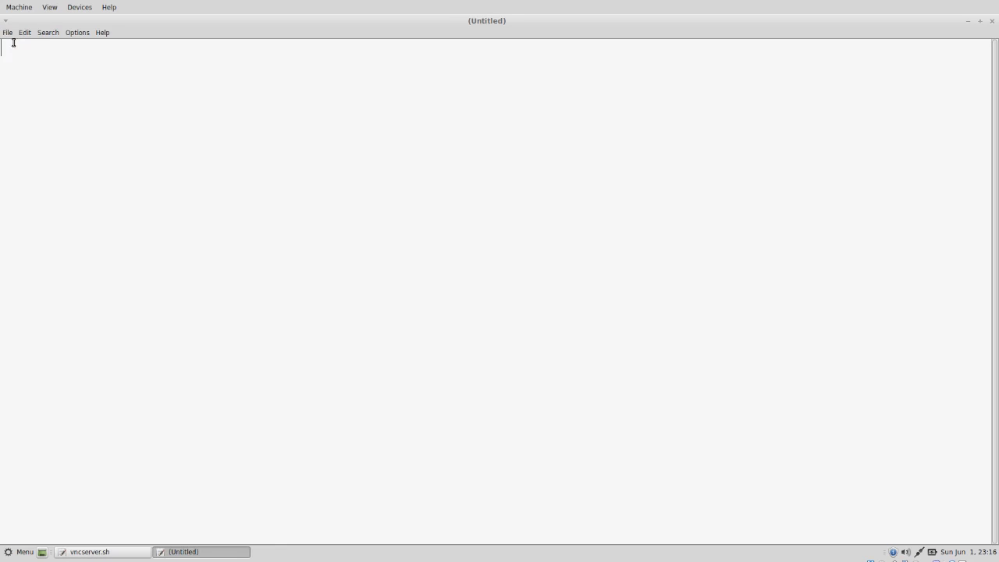
right_click(127, 553)
click(126, 538)
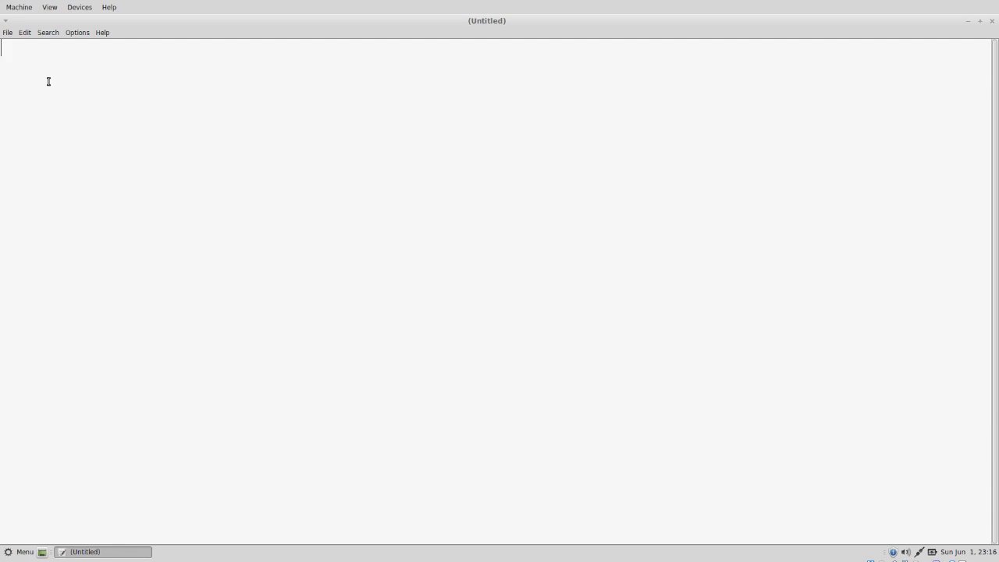
- Type the xdg-open shebang, [Desktop Entry], Name=Support and Icon=remmina lines
text(#!/usr/bin)
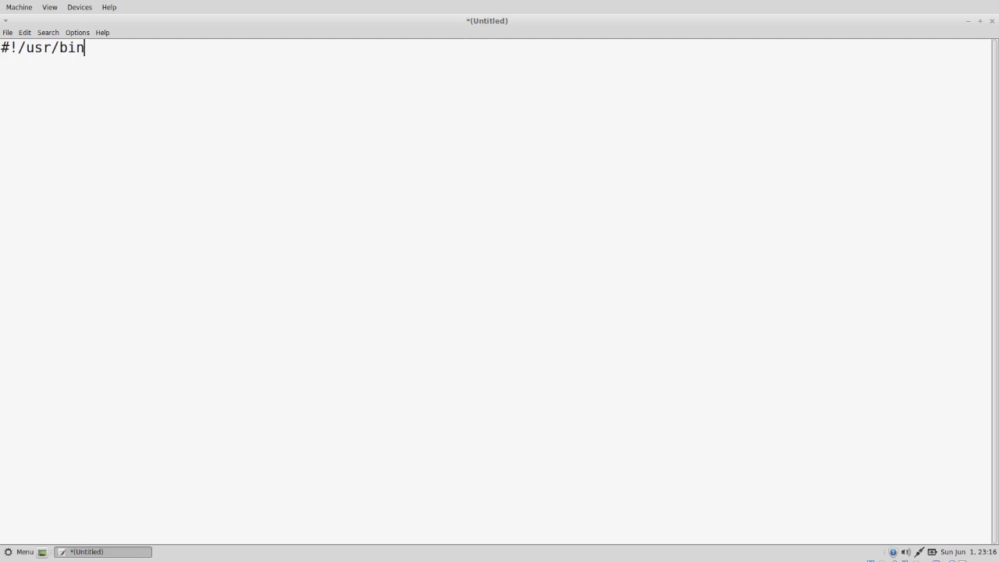
text(/env xdg-open )
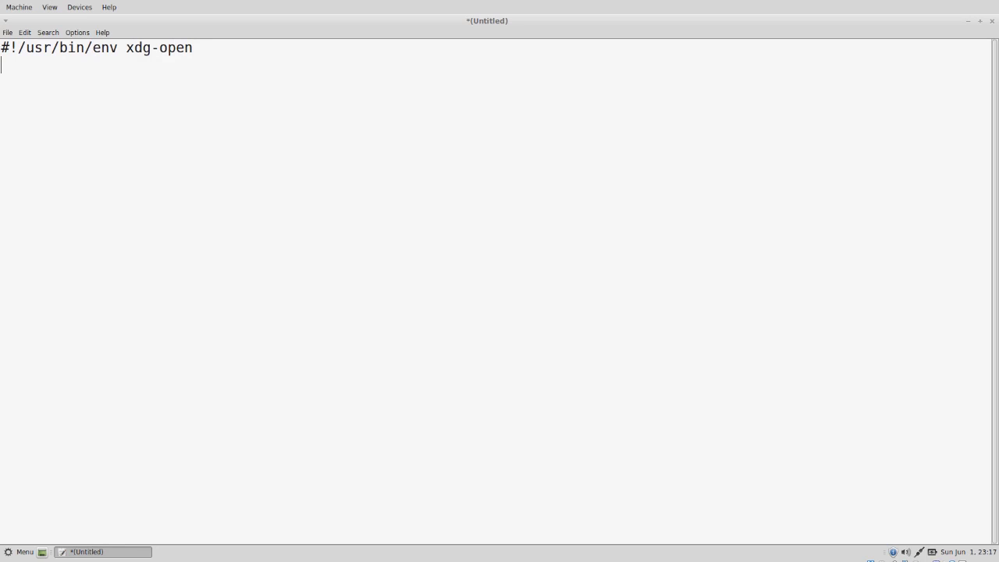
text({)
key(BackSpace)
text([Desktop Entry)
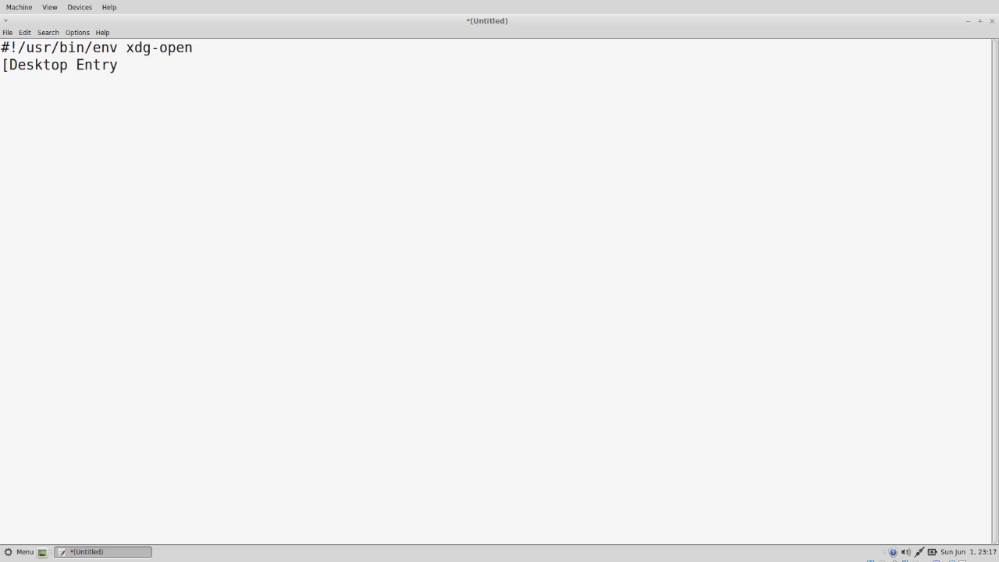
text(])
text(Name=)
text(Support)
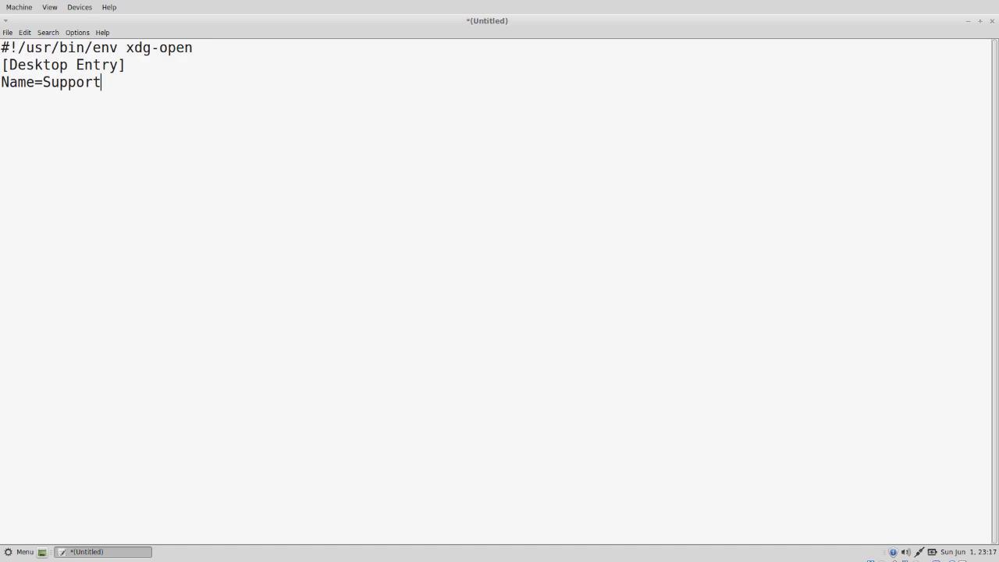
key(Return)
text(Icon=remmina)
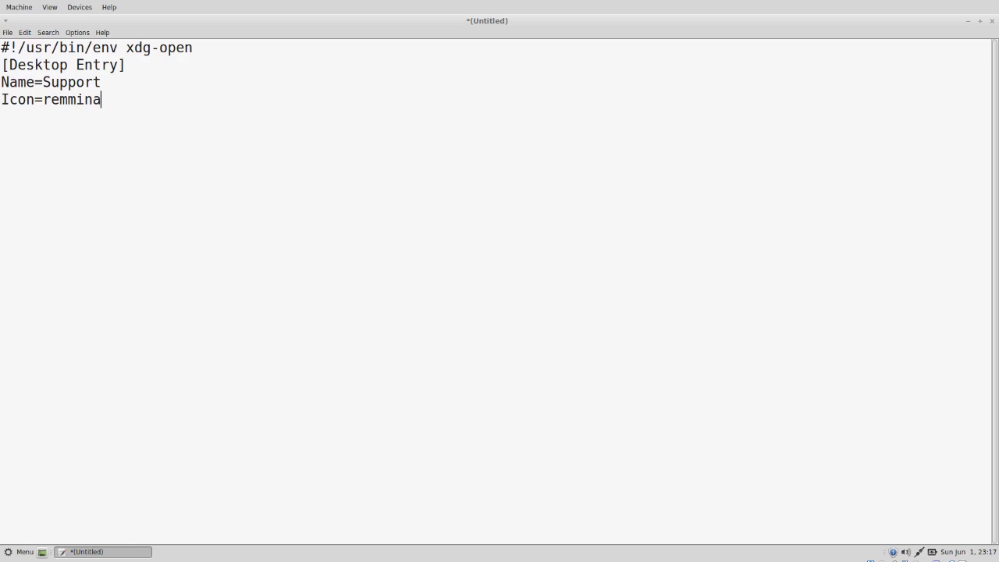
key(Return)
- Add Exec=roxterm titled "Support" with geometry 135x35 running /root/scripts/support.sh
text(Exec=roxterm )
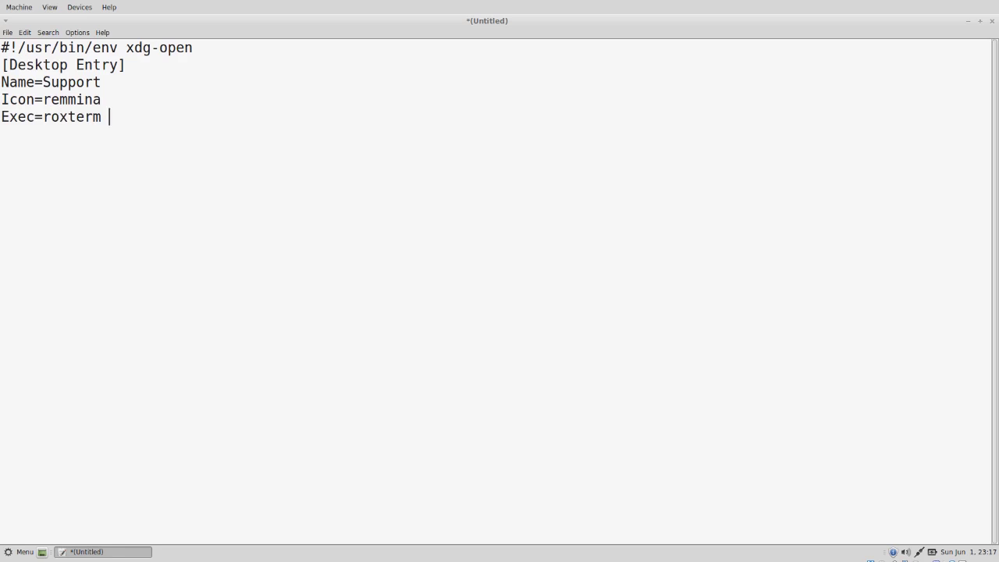
text(--title="Suppp)
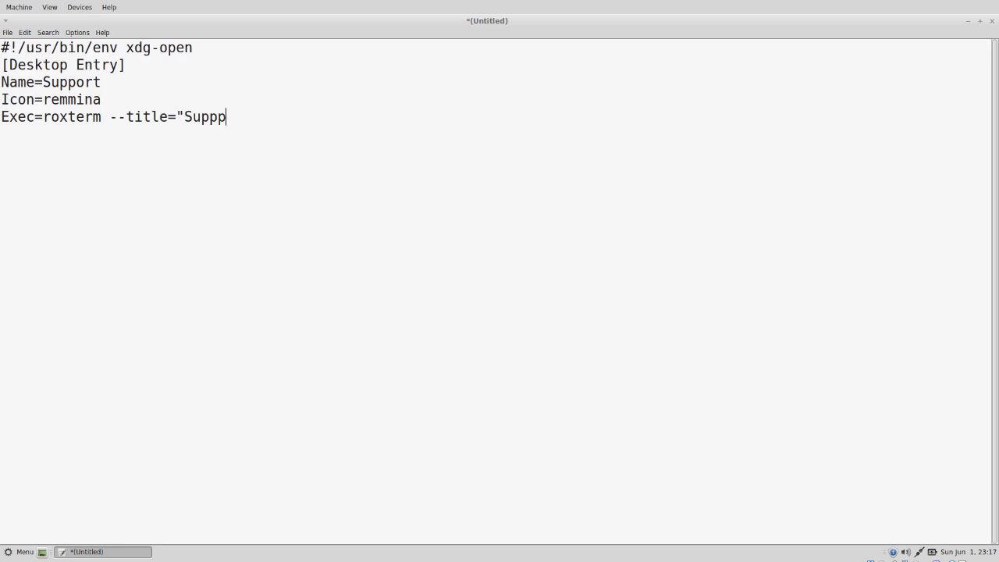
key(BackSpace)
text(ort" --)
key(BackSpace)
text(geometry=13)
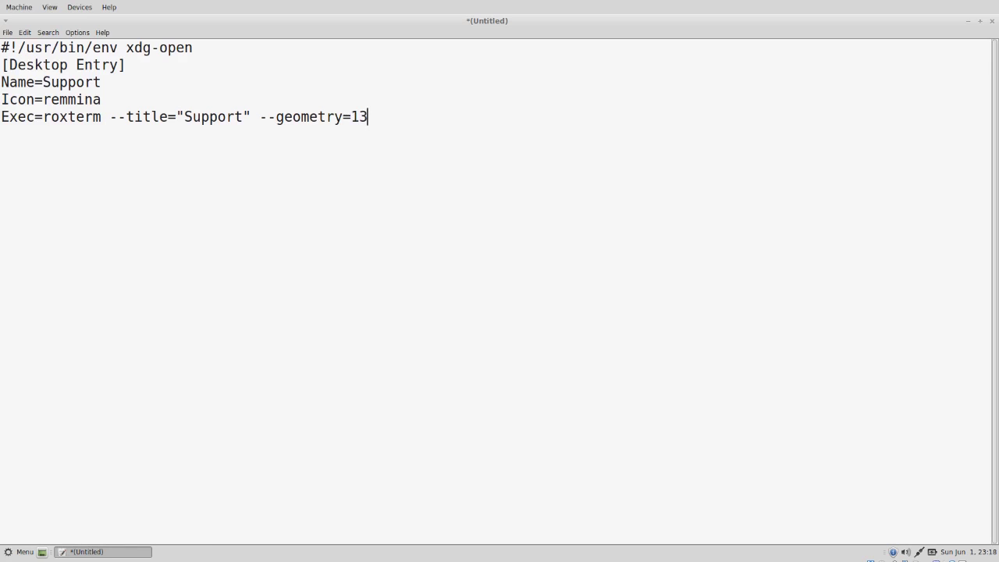
text(5x35 -e /root/scripts/sup)
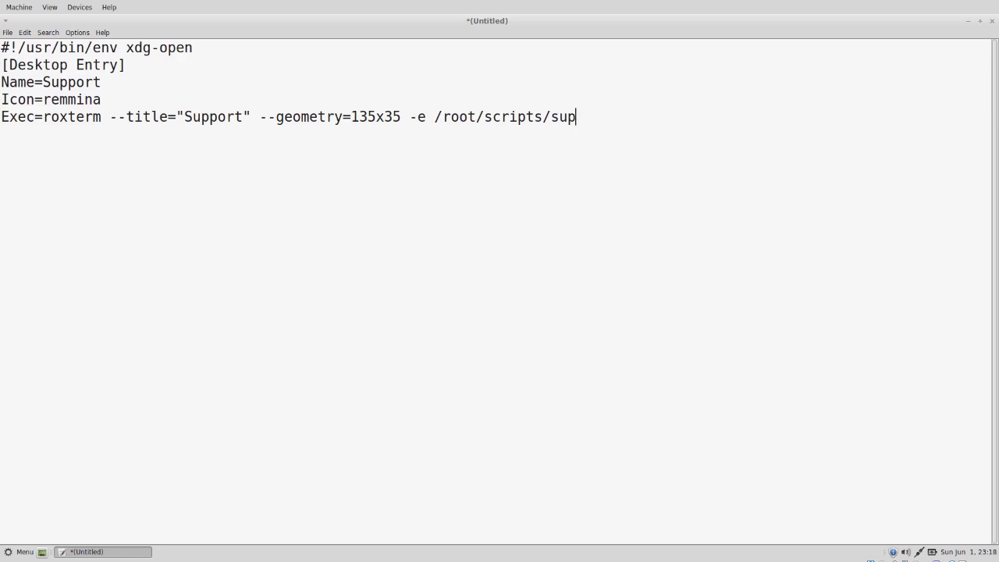
text(port.sh)
key(Return)
- Add Terminal=false, Type=Application, Categories=System; and StartupNotify=true lines
text(Terminal=)
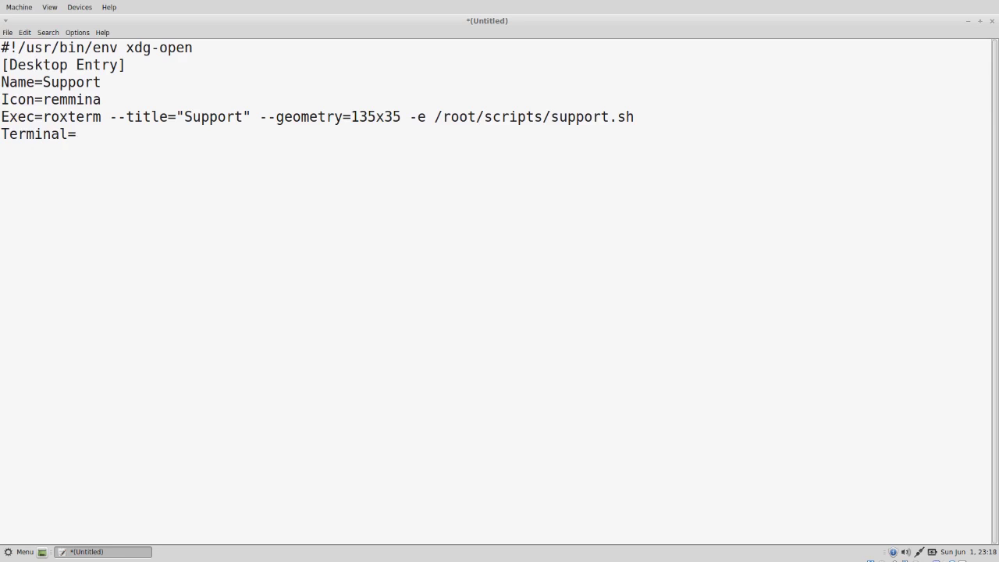
text(false)
key(Return)
text(Type=A)
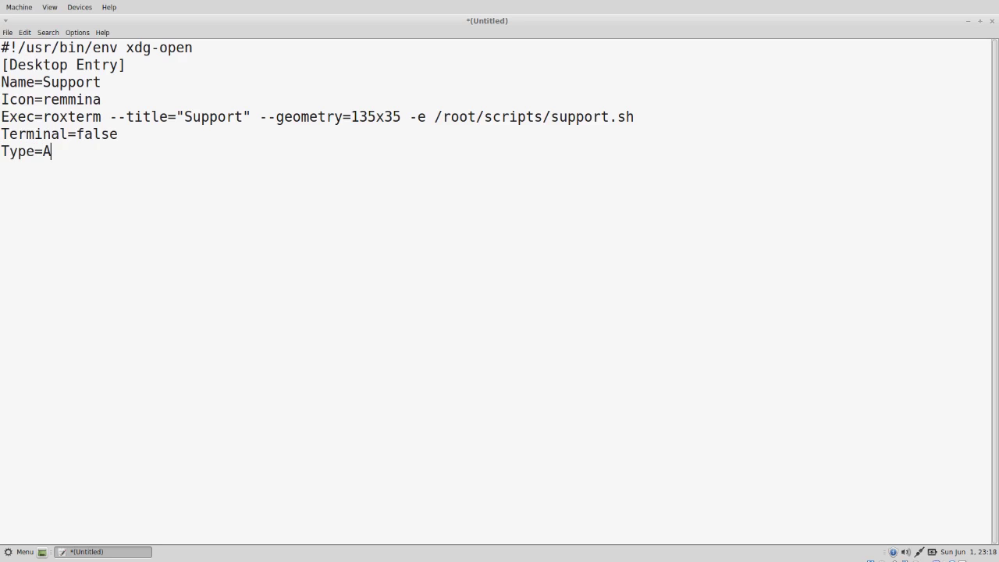
text(pplication)
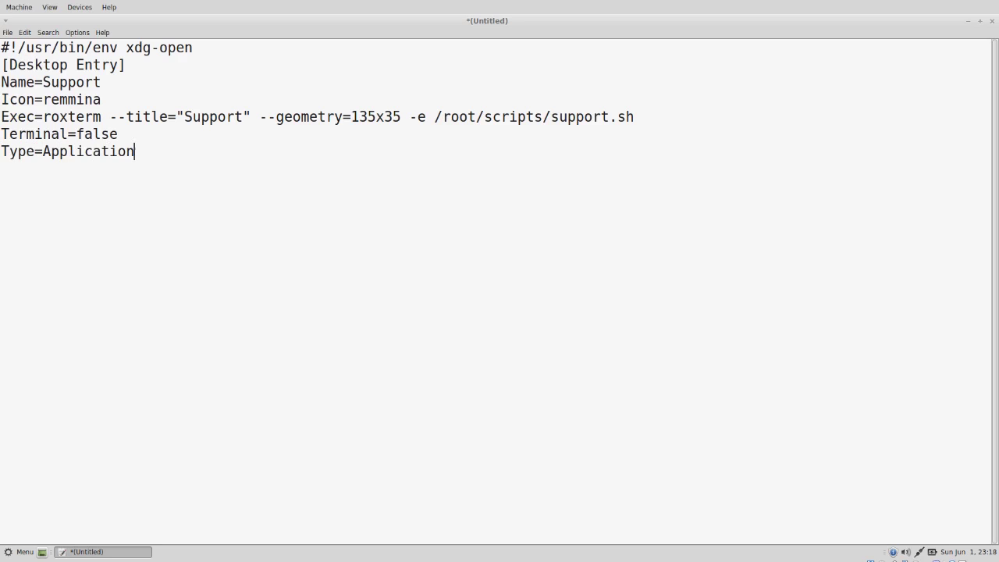
key(Return)
text(Categories=)
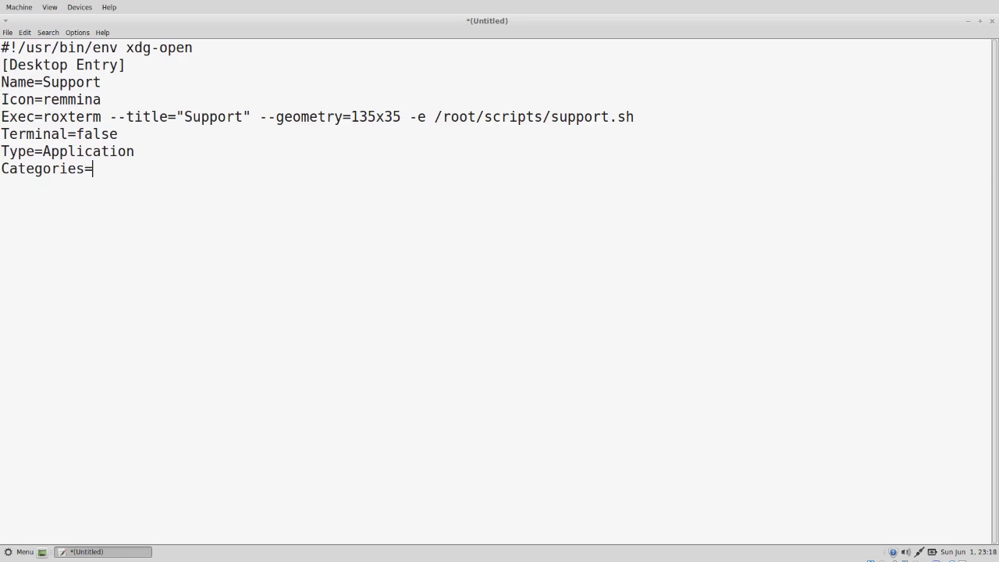
text(Systs)
key(BackSpace)
text(em;)
key(Return)
text(Startup)
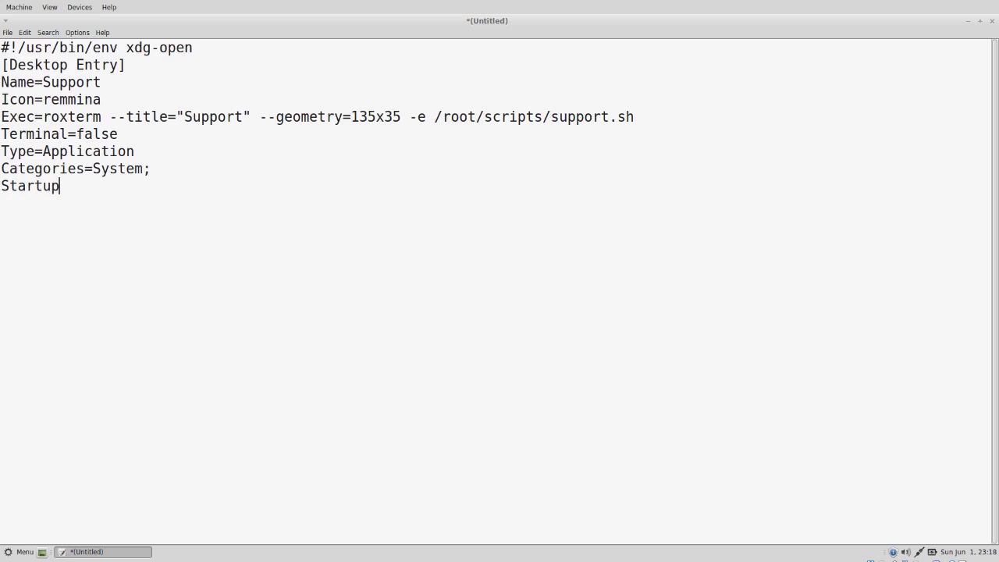
text(Notify=true)
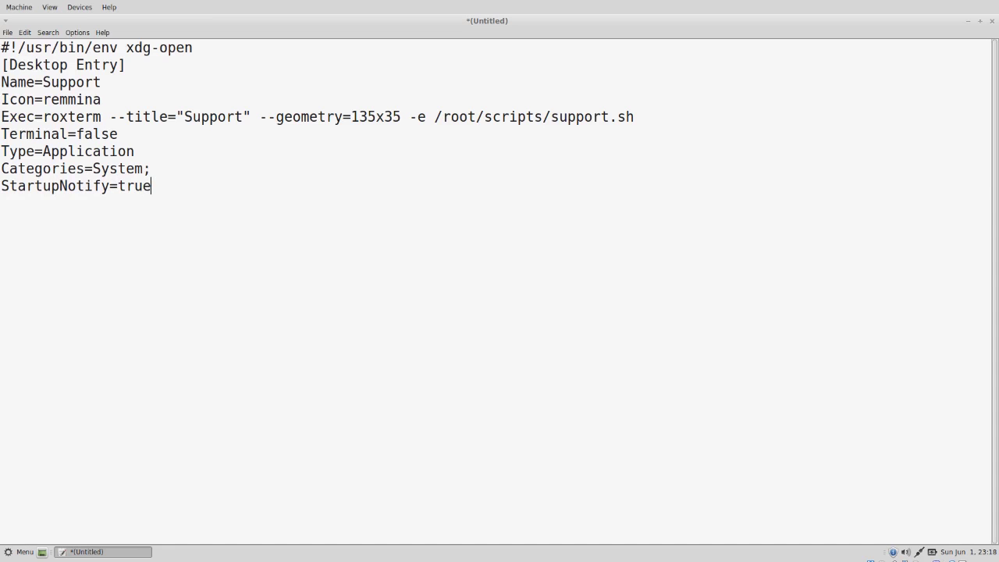
- Create a Desktop folder under Downloads/root and name the entry support.desktop
click(7, 32)
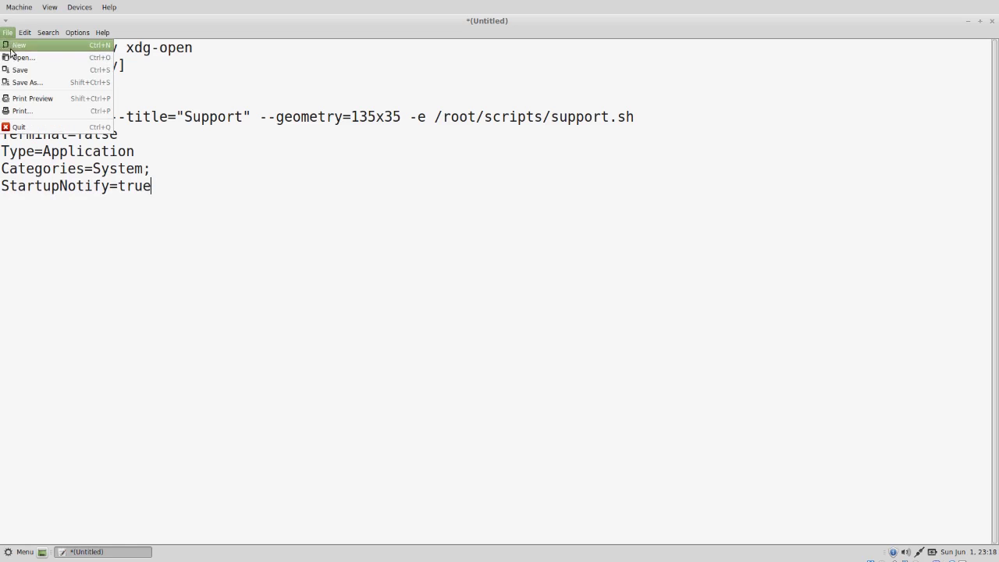
click(10, 70)
click(348, 345)
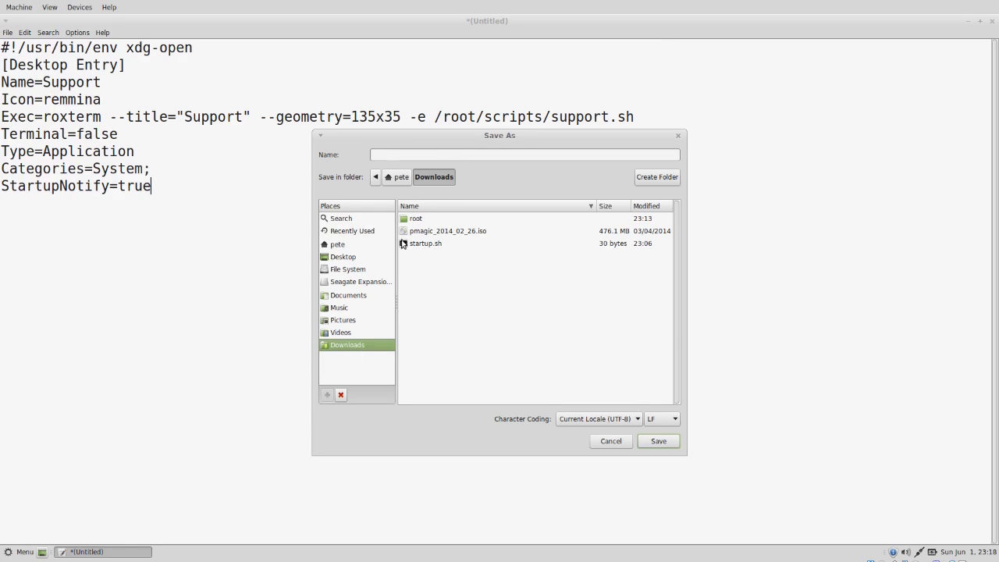
click(412, 219)
double_click(411, 220)
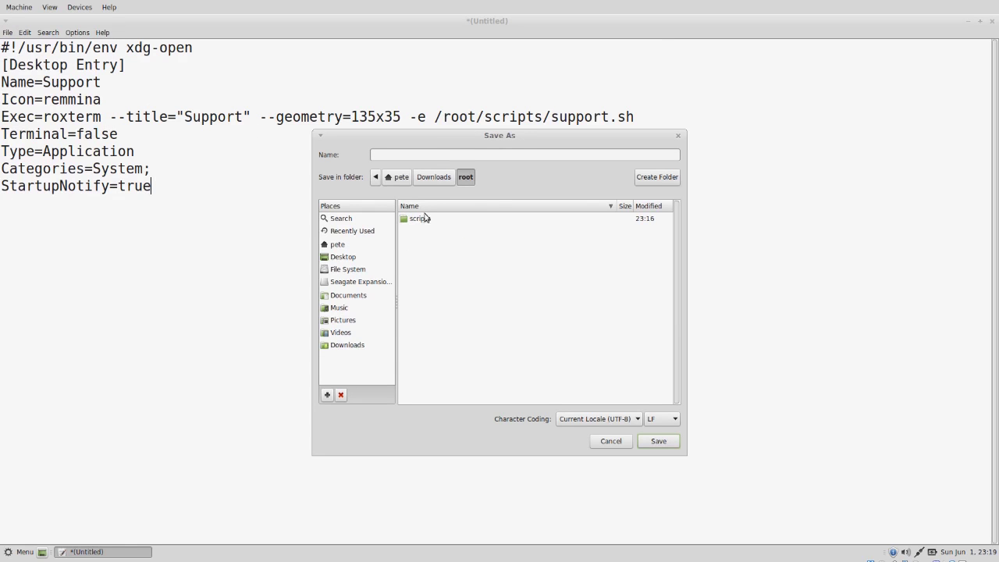
click(658, 178)
text(Desktop)
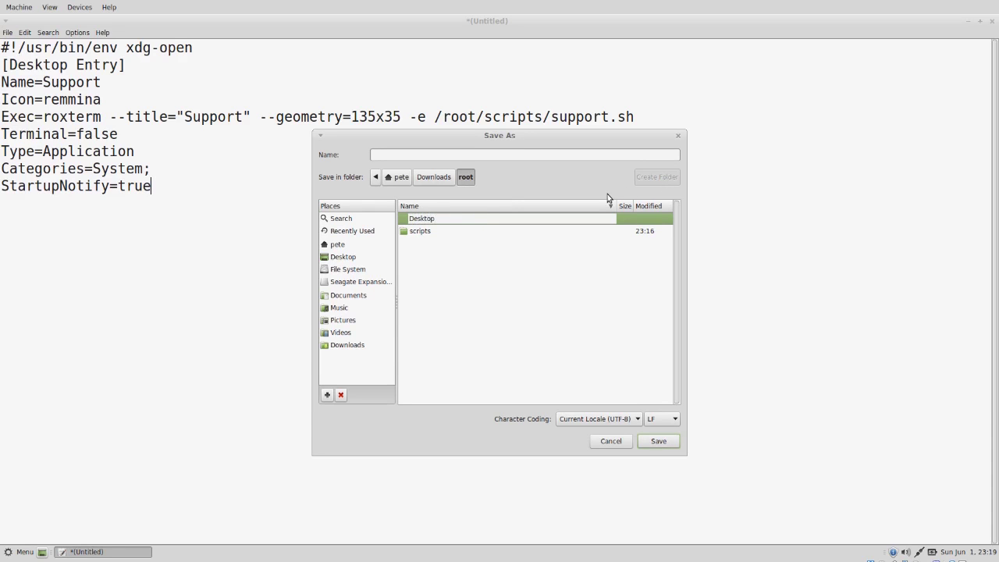
key(Return)
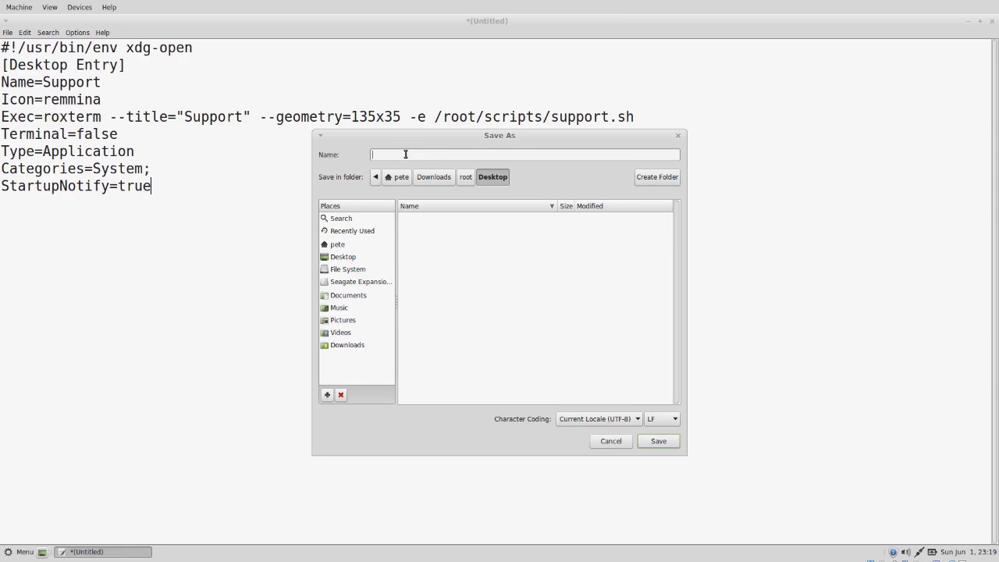
text(support.desktop)
- Save support.desktop and paste a copy of its text into a new document
click(658, 441)
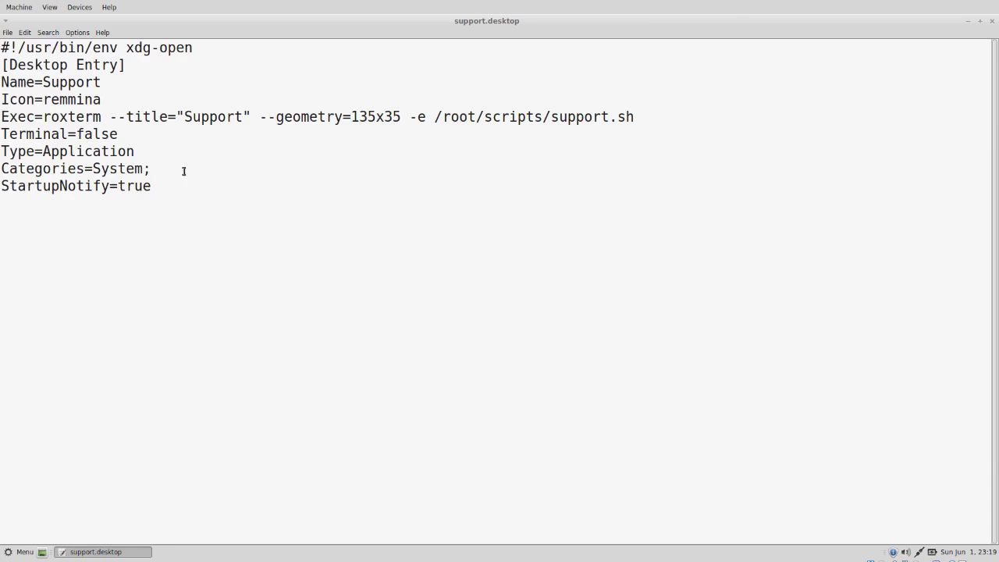
drag(151, 186, 2, 46)
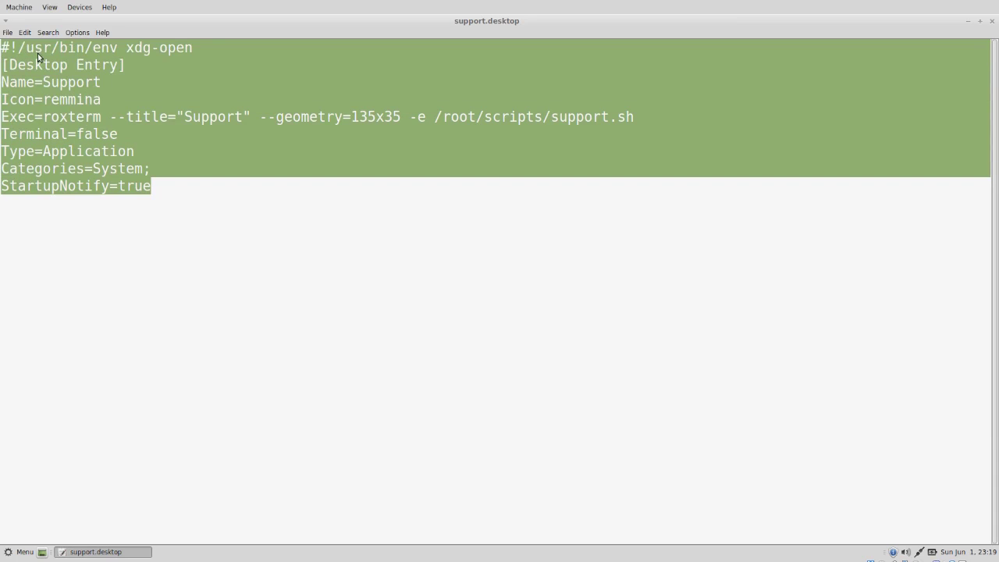
right_click(38, 52)
click(60, 73)
click(11, 33)
click(17, 54)
right_click(83, 83)
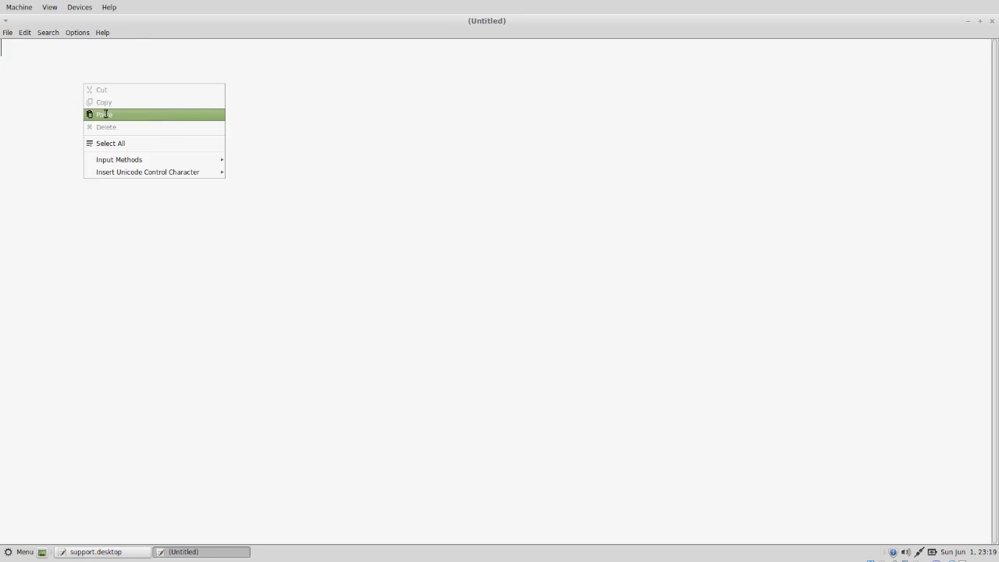
click(101, 113)
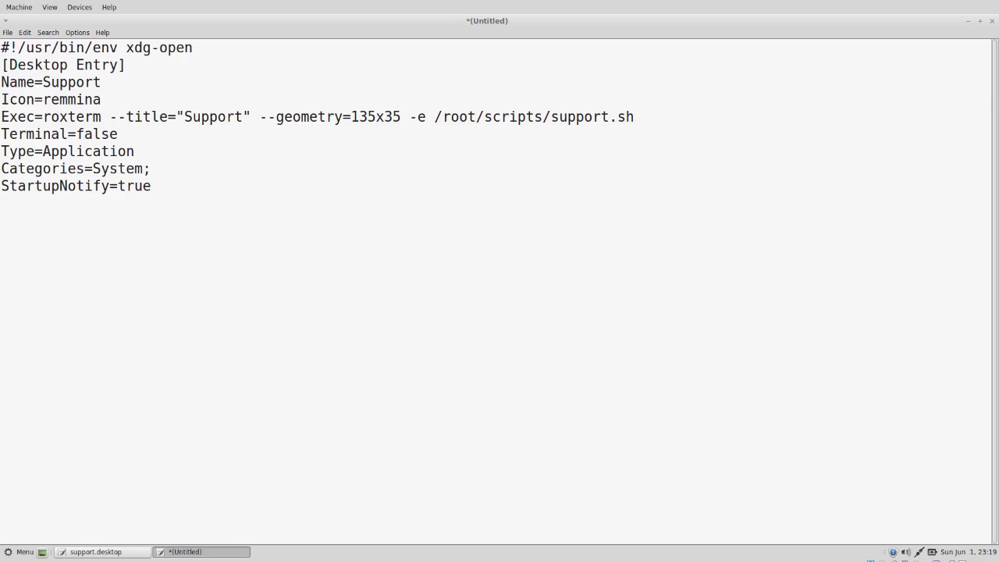
- Change the Name and window title to VNC Server and the script path to vncserver.sh
double_click(68, 83)
text(VNC Server)
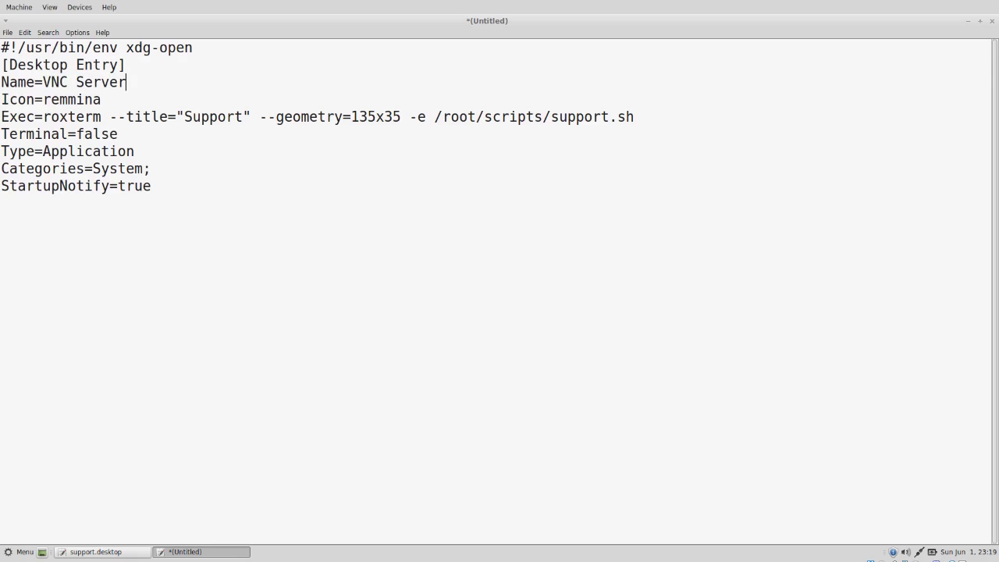
double_click(188, 116)
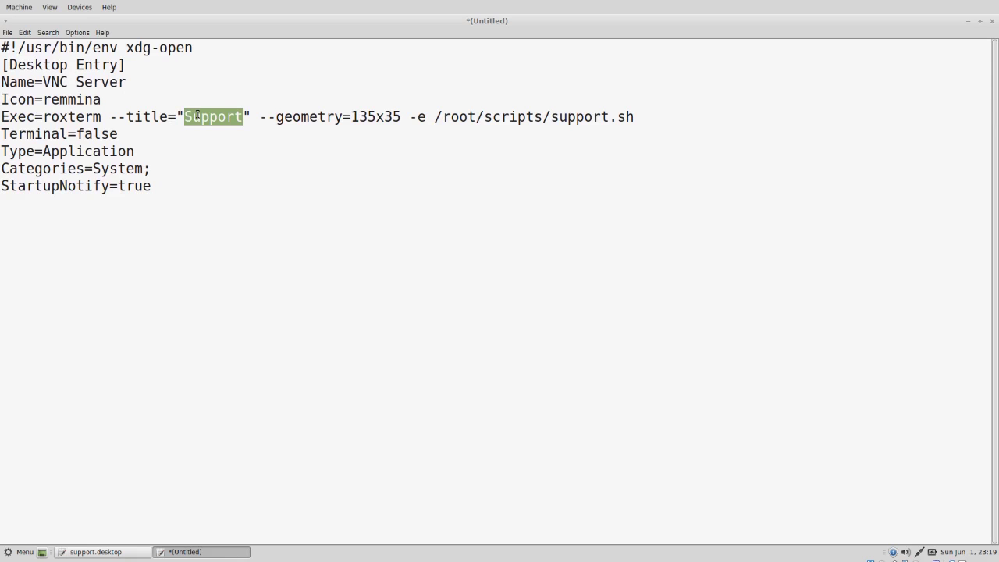
text(VNC S)
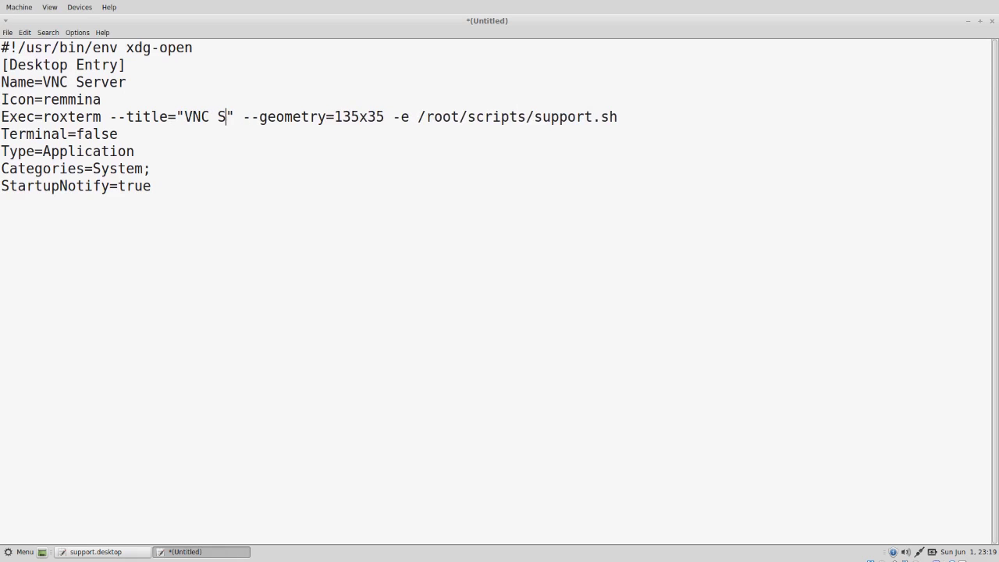
text(erver)
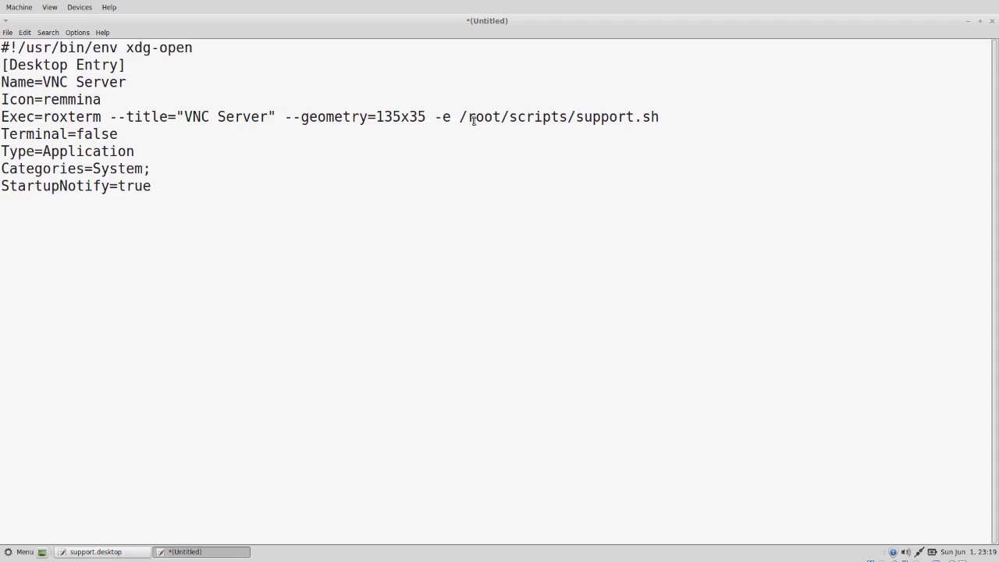
double_click(601, 118)
text(vncserver)
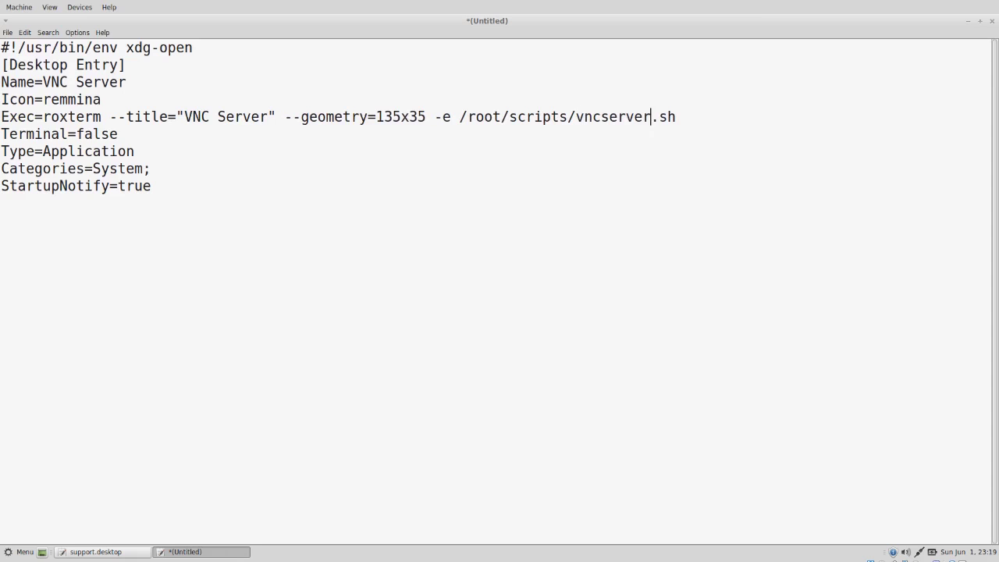
- Save the VNC Server entry as vncserver.desktop in the root Desktop folder
click(8, 32)
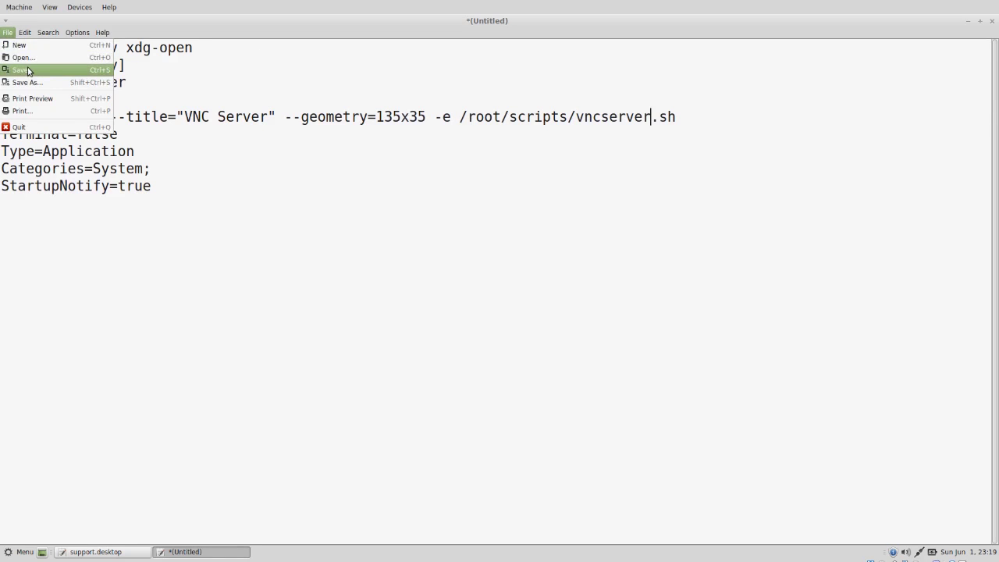
click(28, 69)
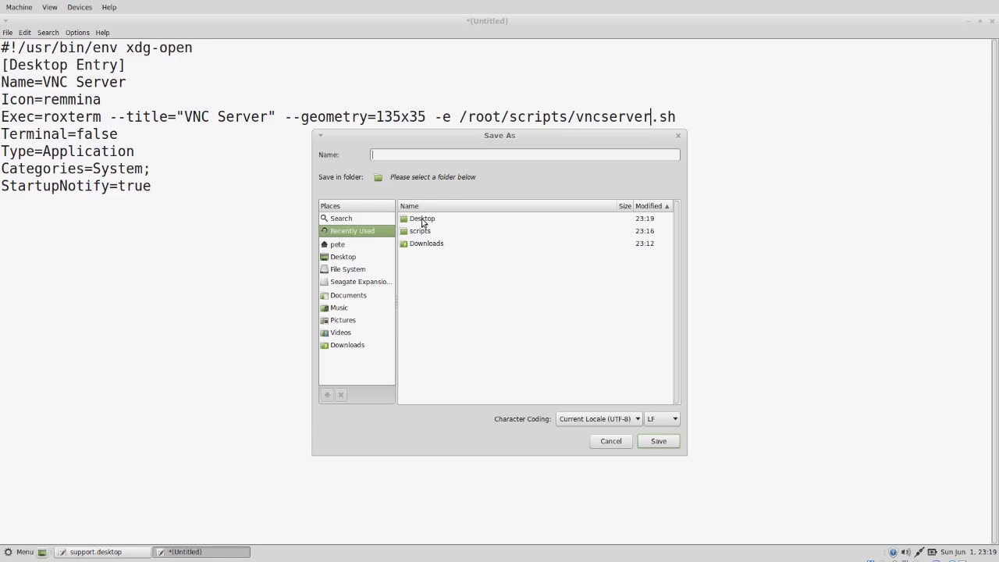
double_click(422, 219)
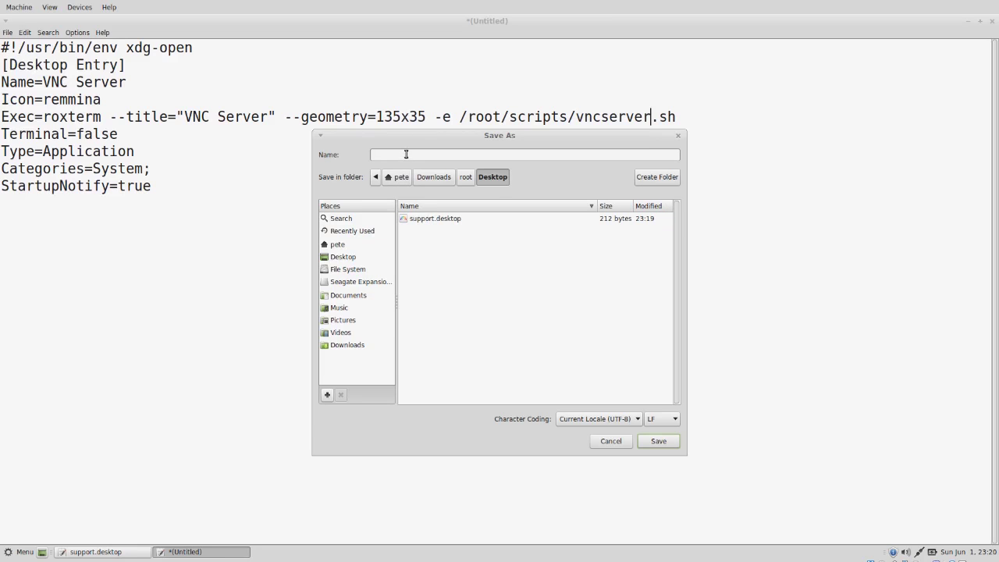
text(vncserver.desktop)
click(665, 445)
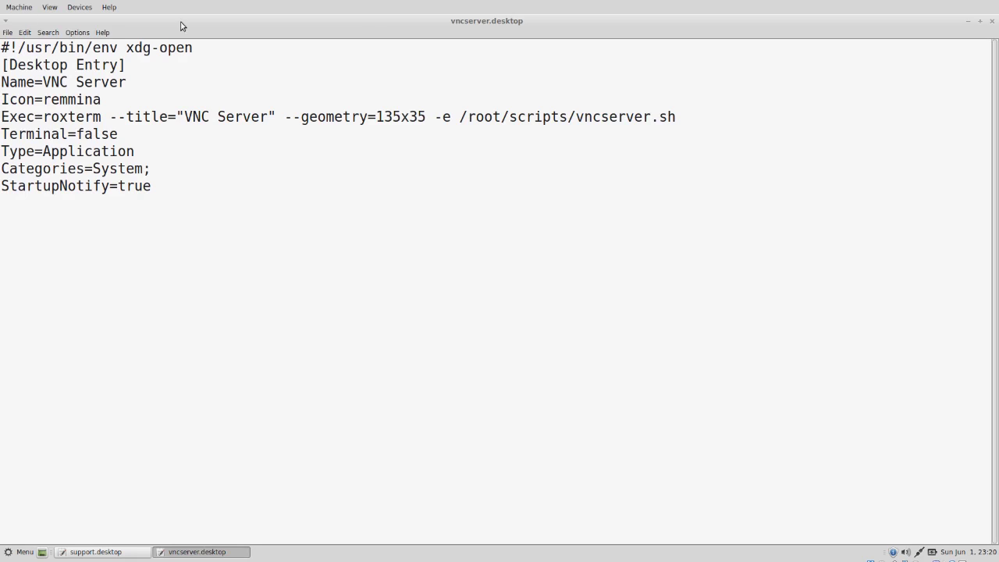
- Close both Leafpad windows and open the home folder maximized in Nemo
click(993, 22)
click(993, 22)
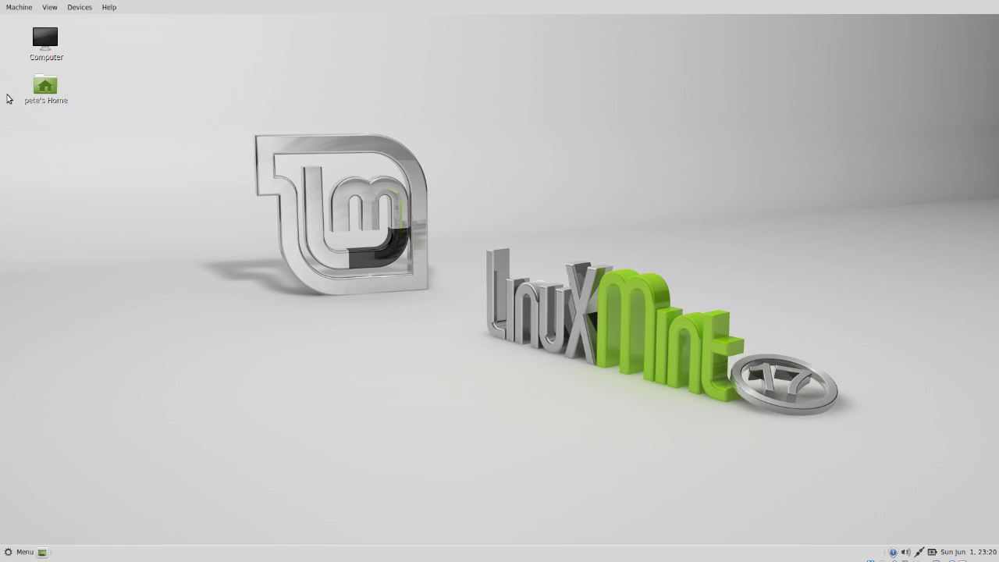
double_click(45, 85)
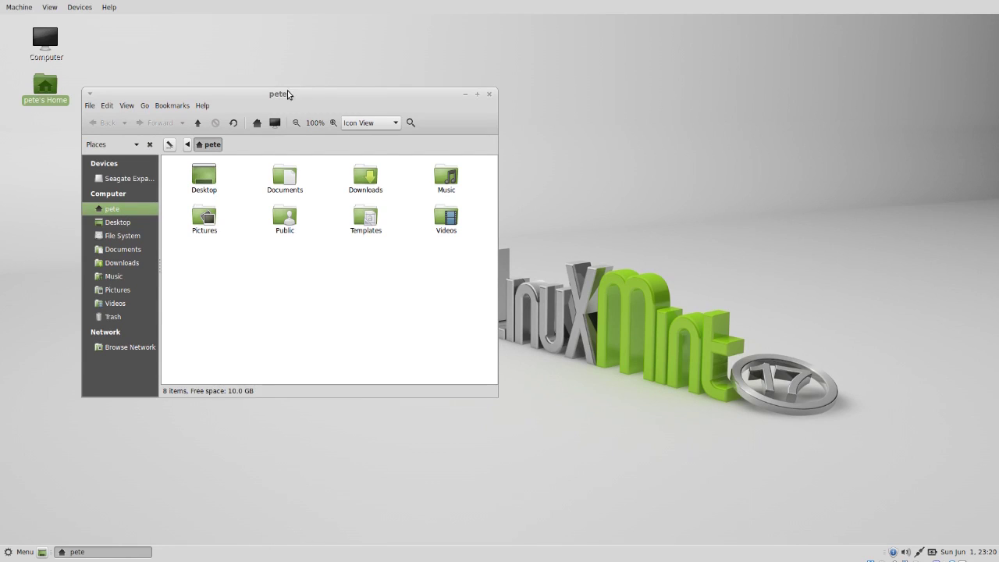
double_click(288, 93)
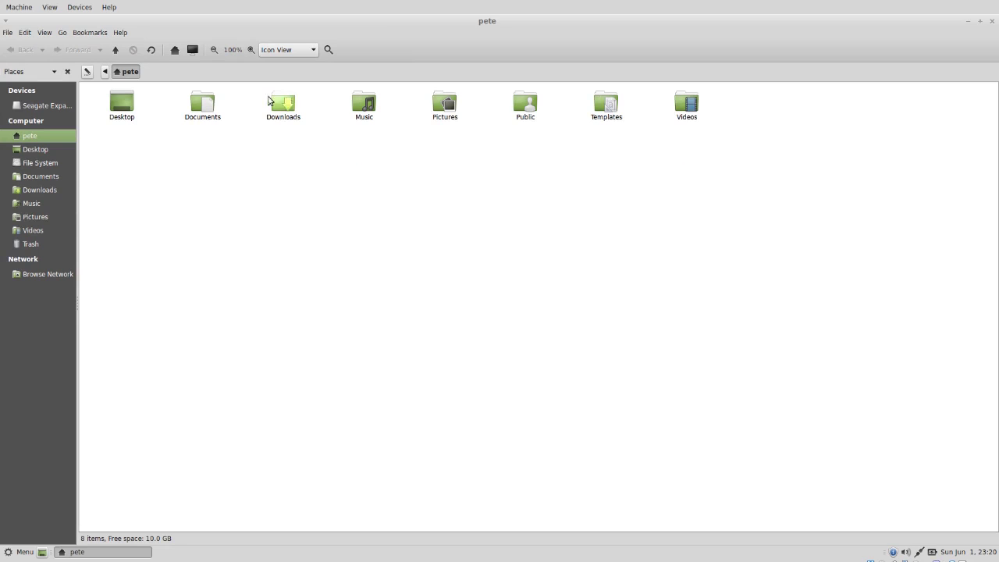
- Check the Desktop and scripts folders under Downloads/root, then open a terminal in Downloads
click(36, 189)
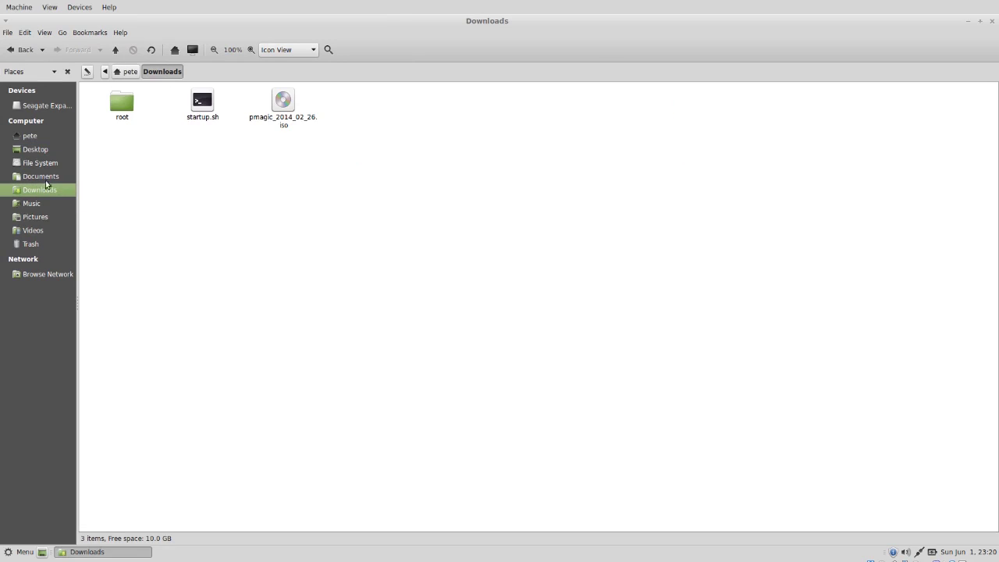
double_click(123, 100)
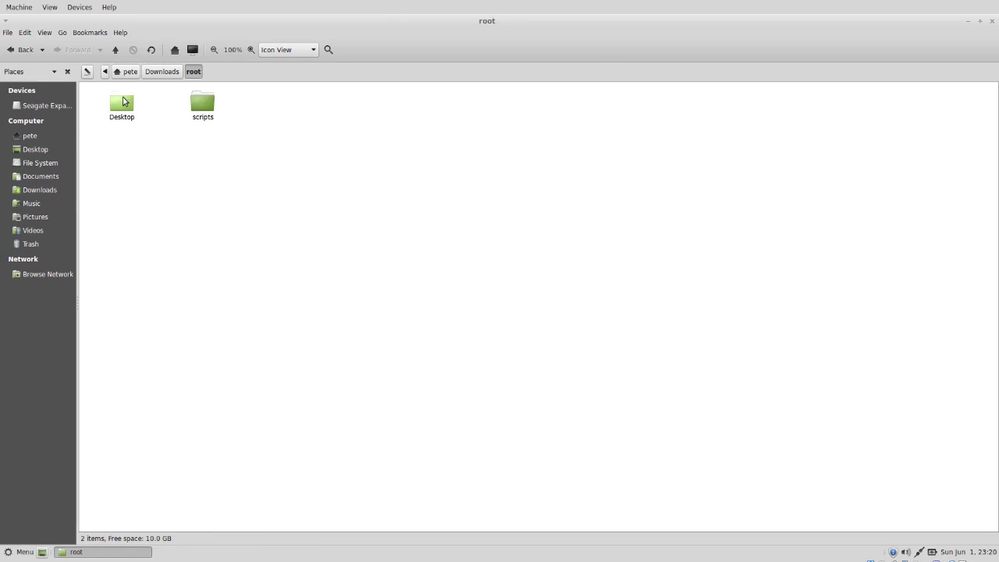
double_click(121, 101)
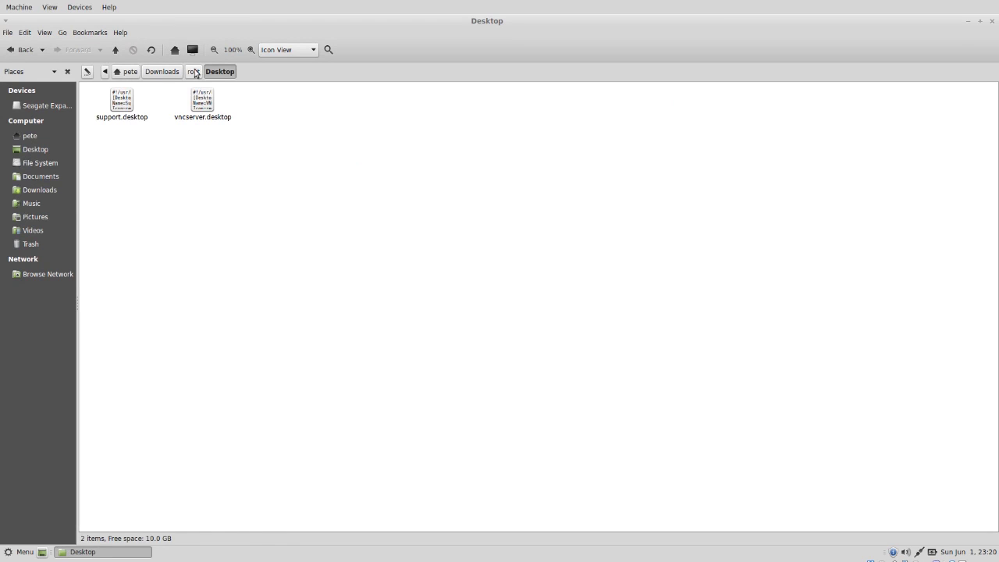
click(193, 71)
double_click(207, 115)
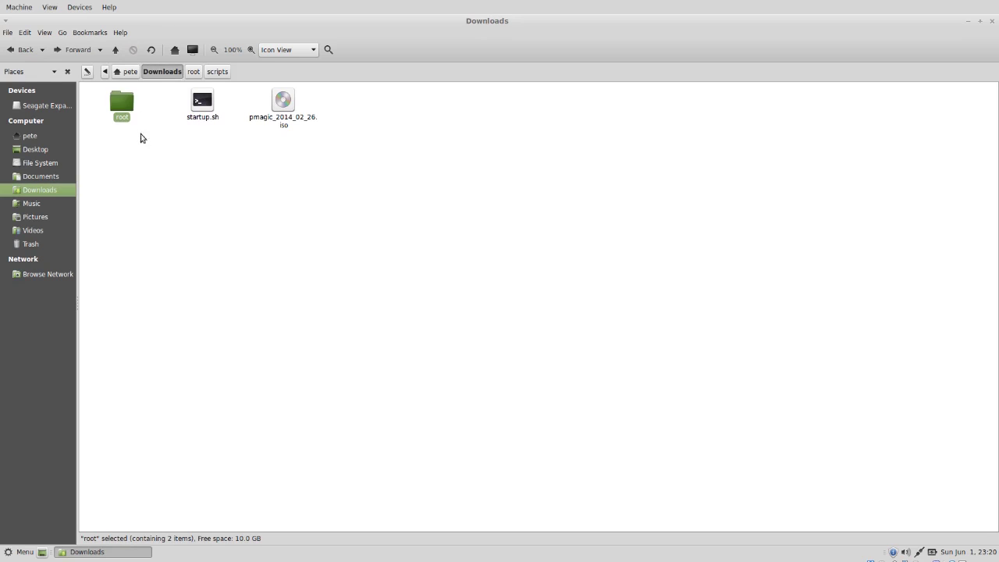
right_click(231, 201)
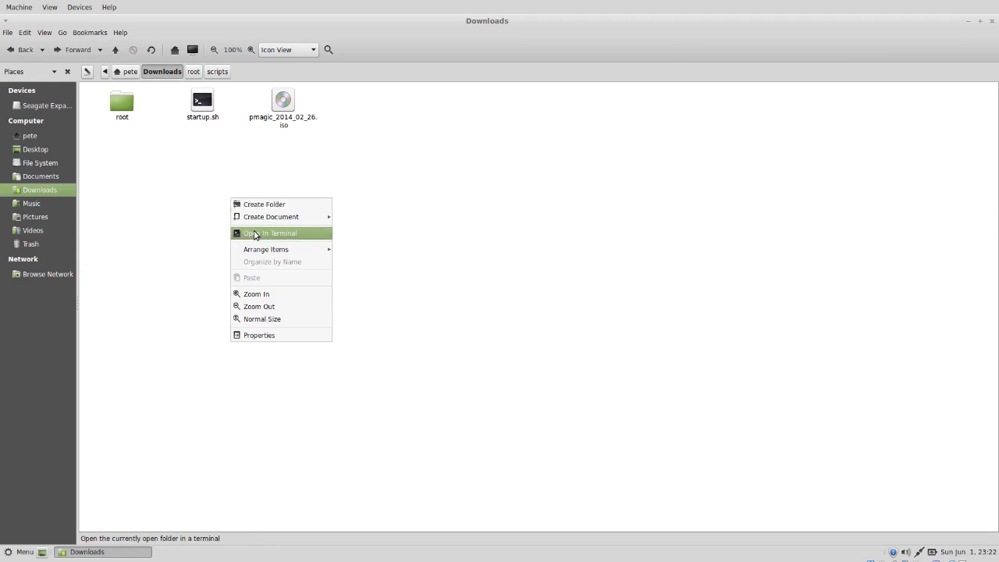
click(254, 234)
- Recursively give everything in Downloads 777 permissions using sudo chmod 777 * -R
double_click(486, 34)
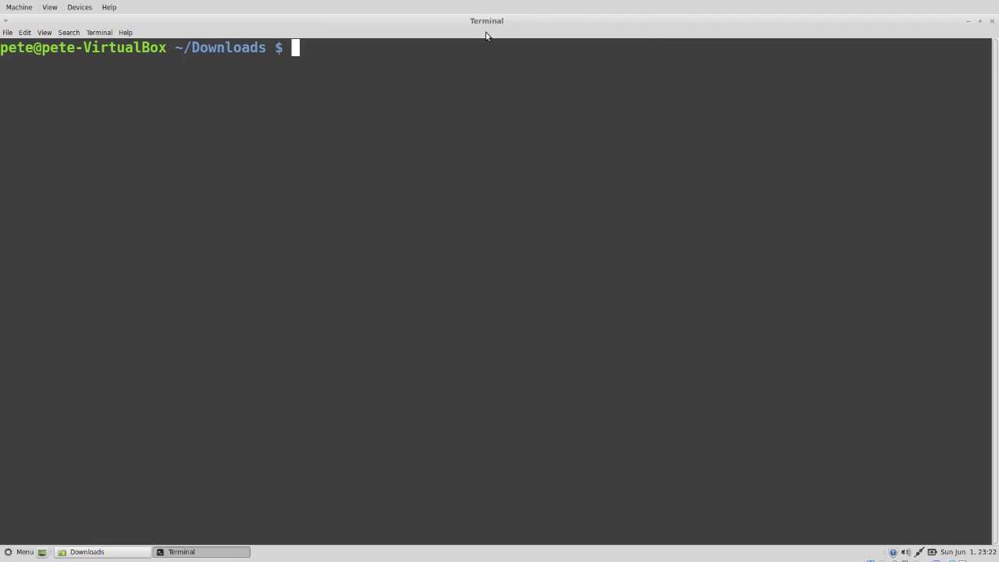
text(sudo chmod )
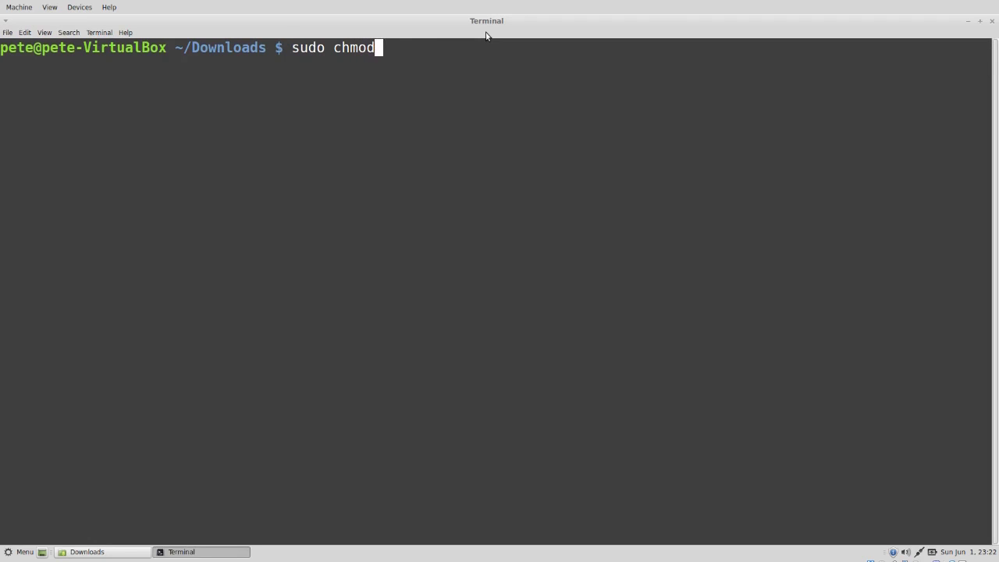
text(777 * -R)
key(Return)
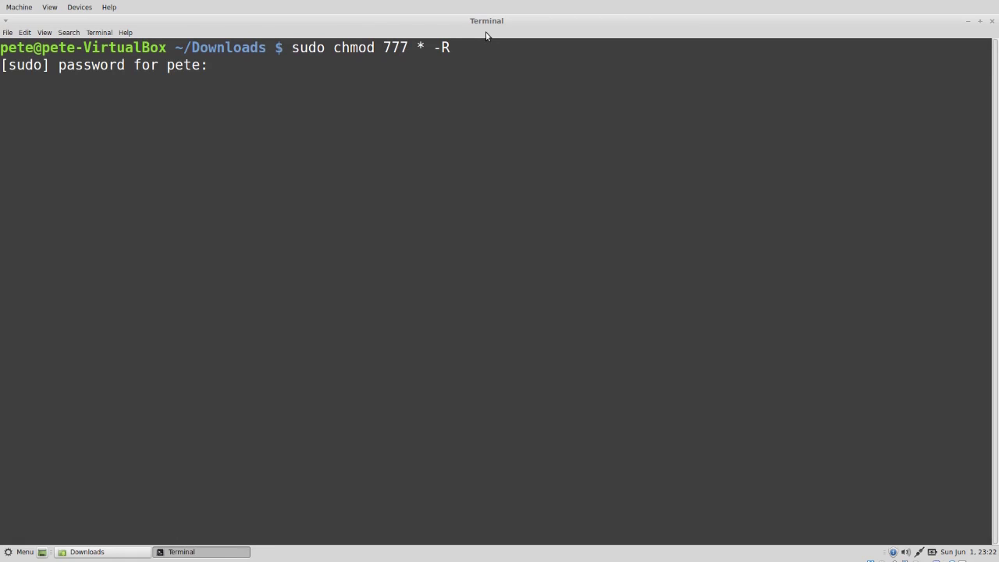
key(Return)
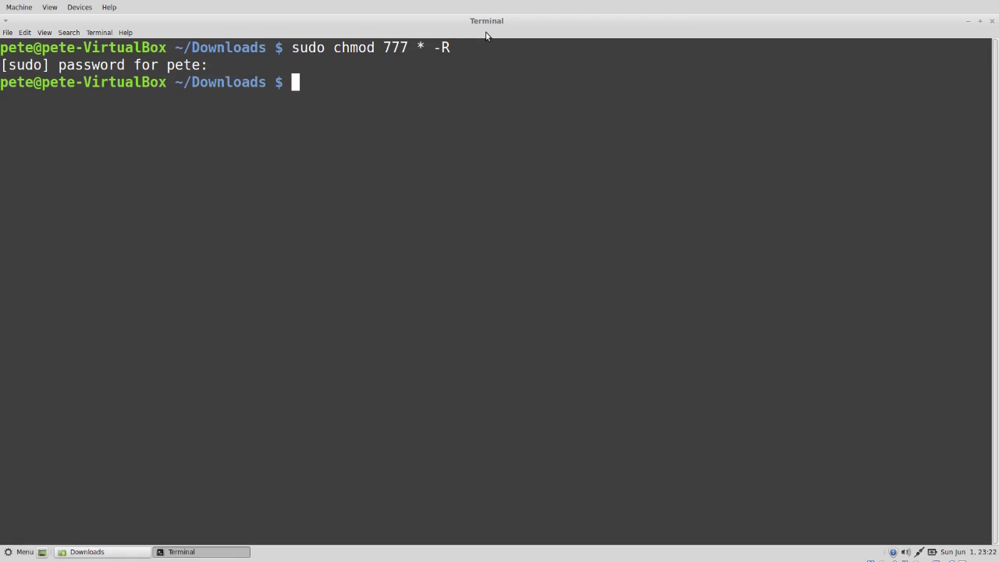
- List permissions with ls -l in Downloads and inside the root folder
text(ls -l)
key(Return)
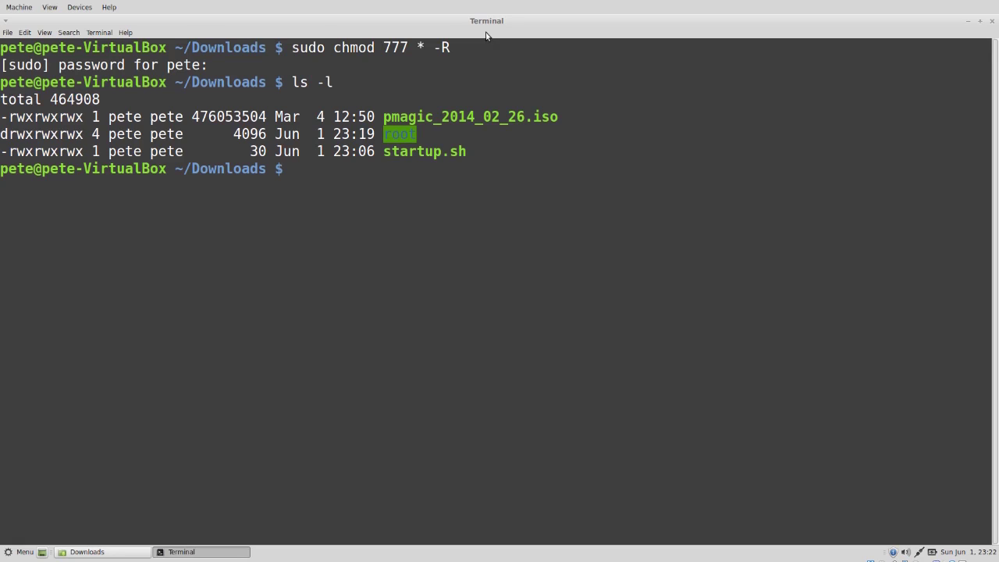
text(cd root)
key(Return)
text(ls)
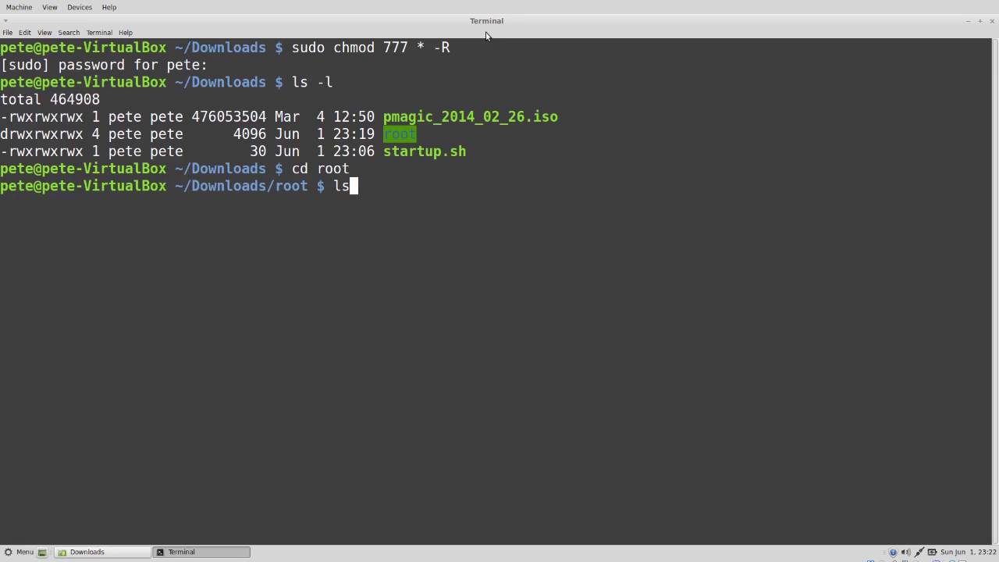
text( -l)
key(Return)
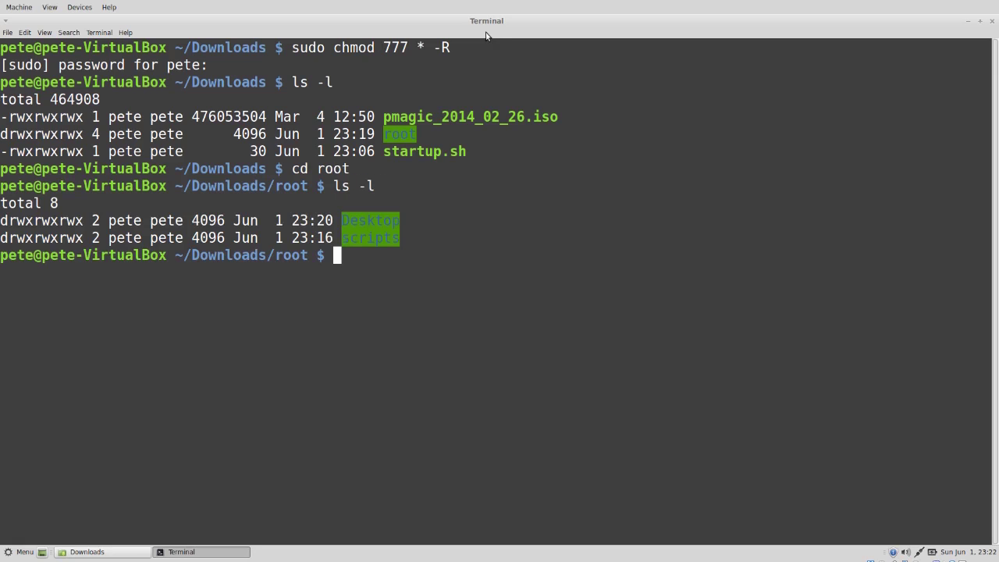
- Verify the scripts folder shows rwxrwxrwx with ls -l, then exit the terminal
text(cd scripts)
key(Return)
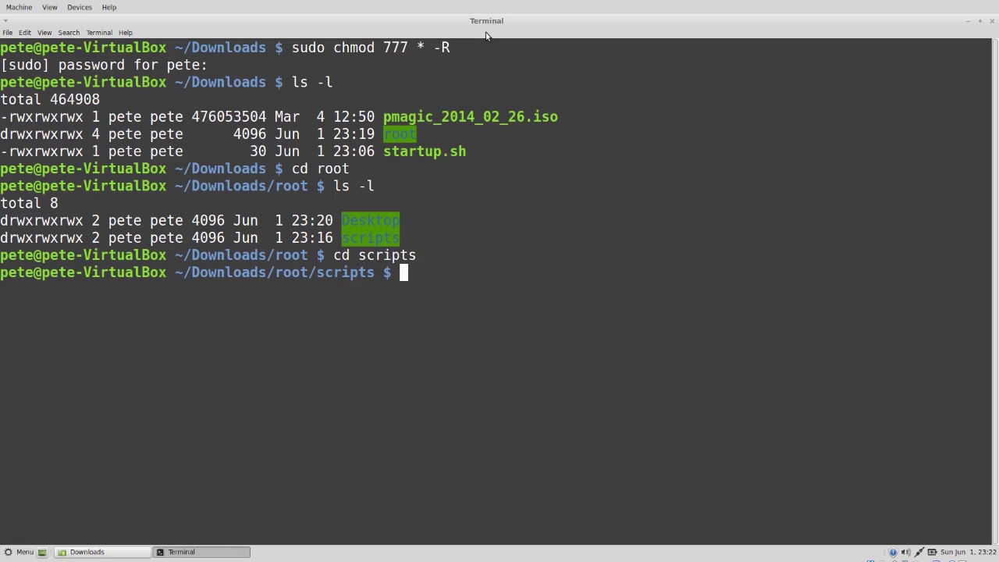
text(ls -l)
key(Return)
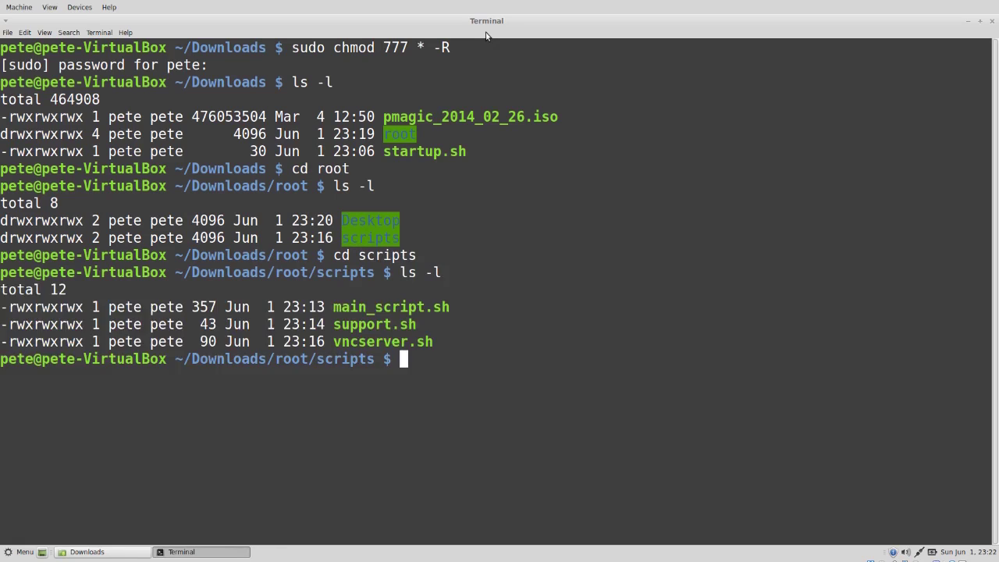
text(exit)
key(Return)
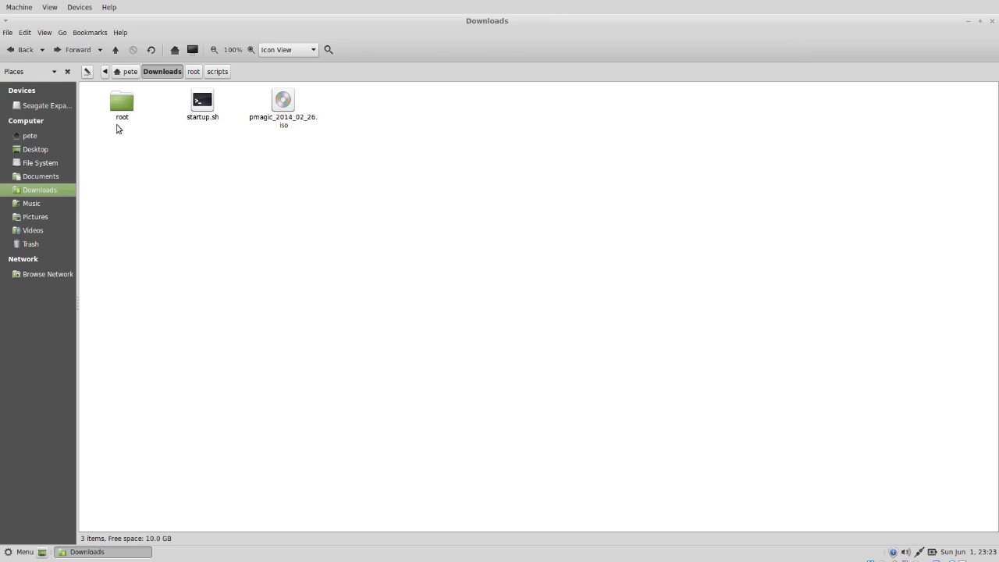
- Compress the root folder into a .tar.xz archive named tweaks
click(123, 109)
right_click(125, 108)
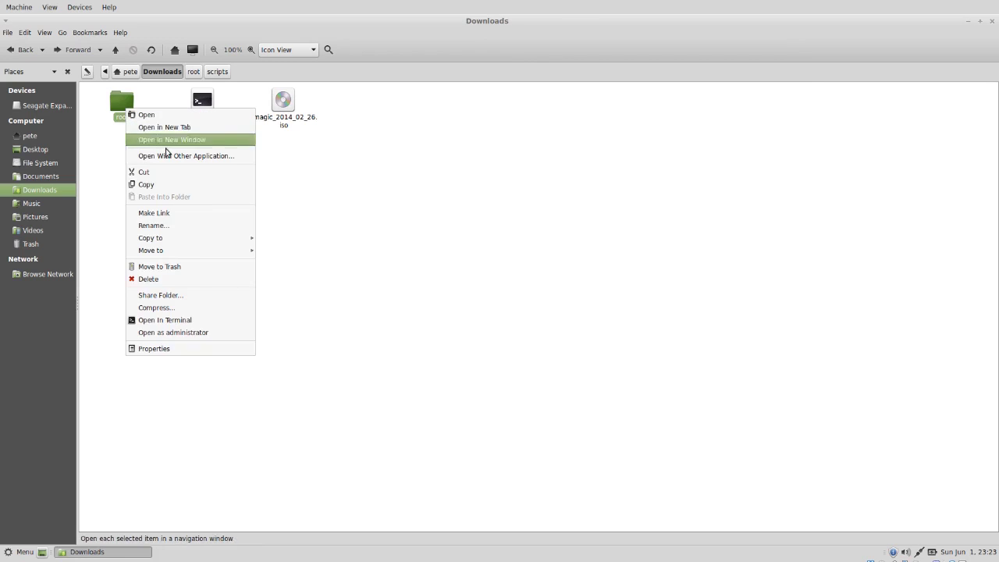
click(192, 307)
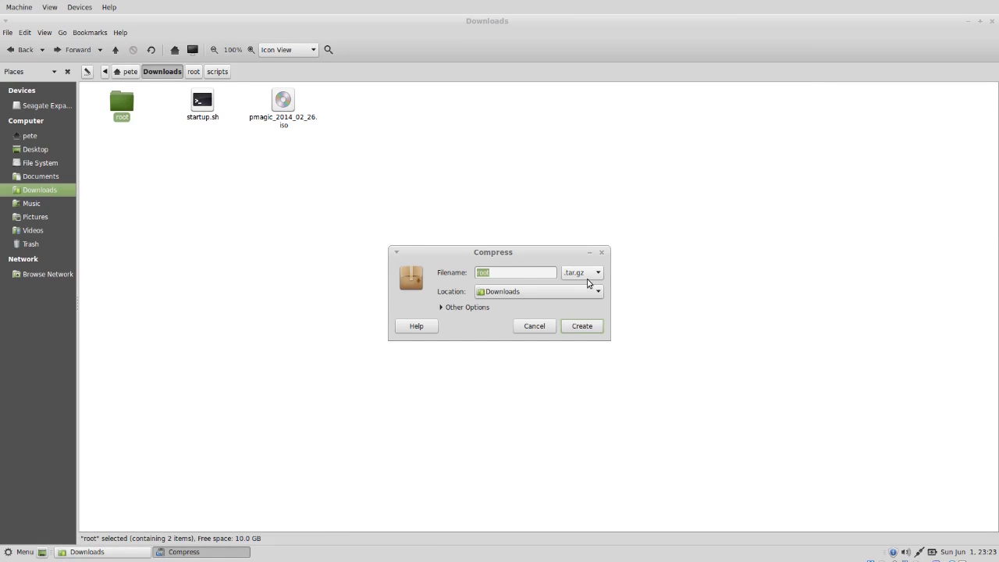
click(587, 279)
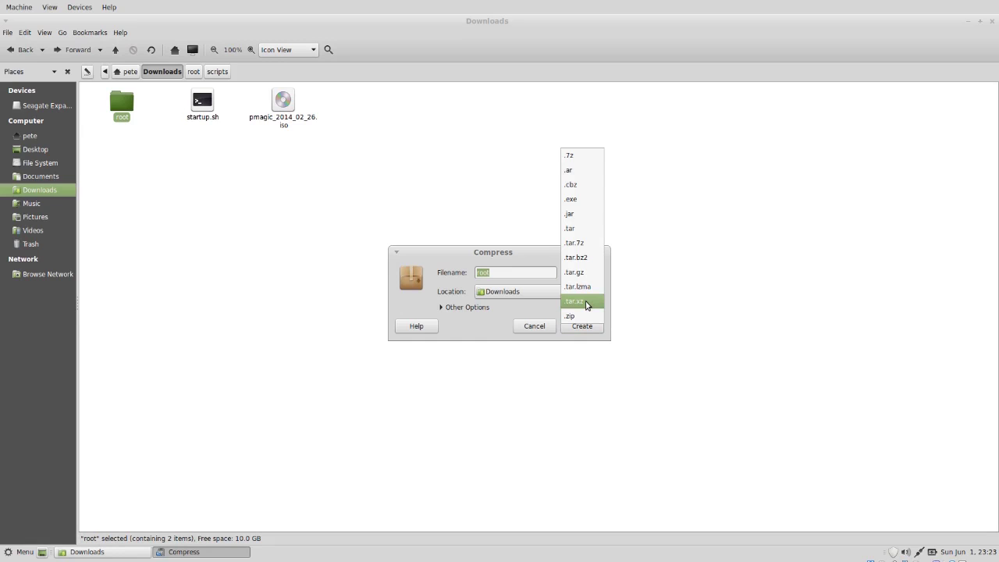
click(587, 303)
double_click(504, 274)
text(tweaks)
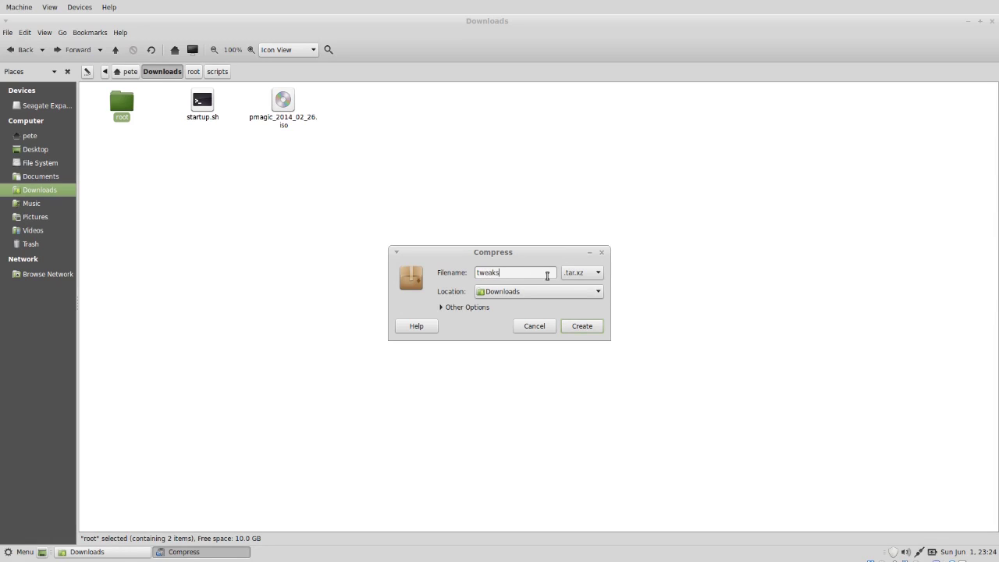
click(579, 328)
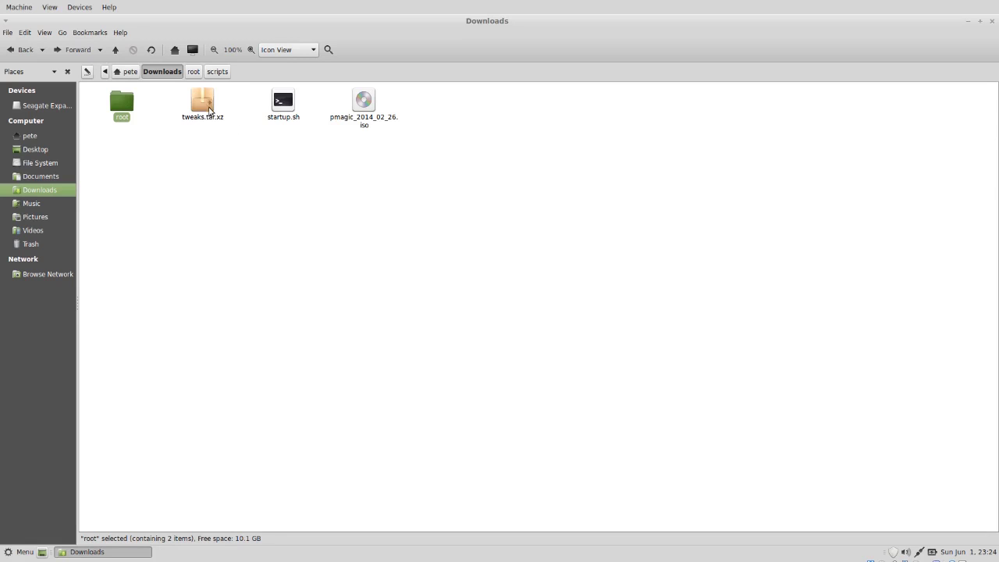
- Rename the archive from tweaks.tar.xz to tweaks.txz
right_click(207, 106)
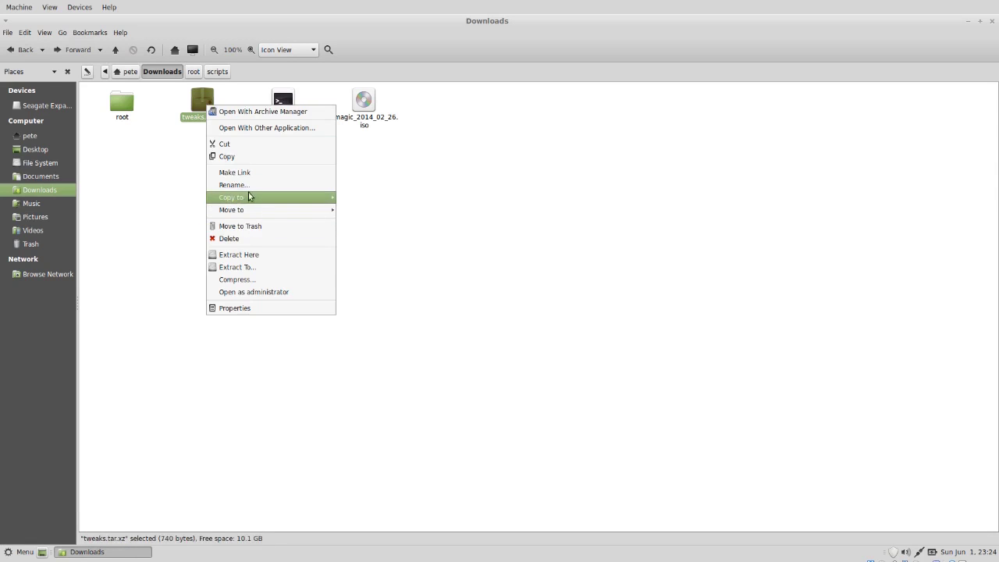
click(238, 184)
click(209, 117)
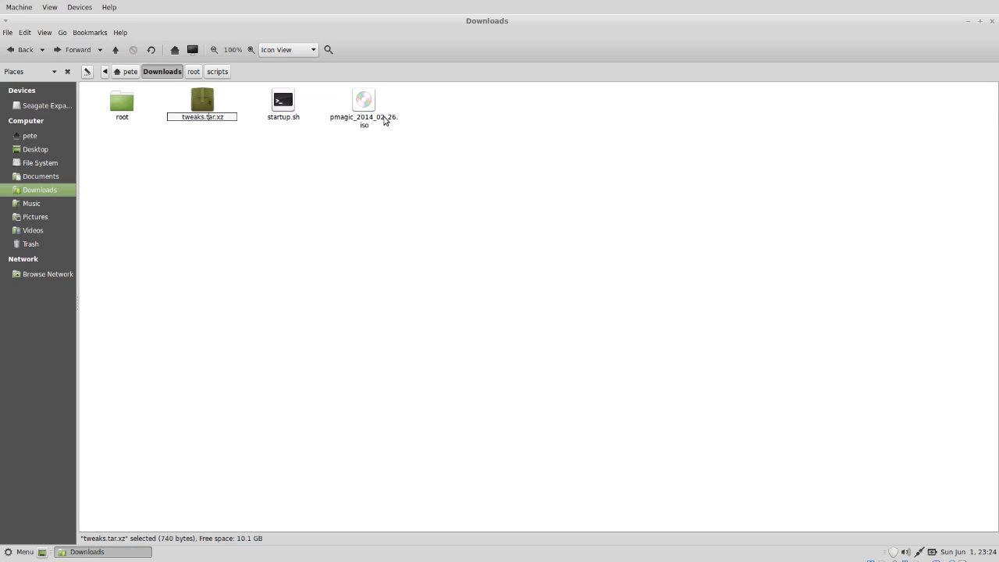
key(Delete)
key(Delete)
key(Delete)
key(Return)
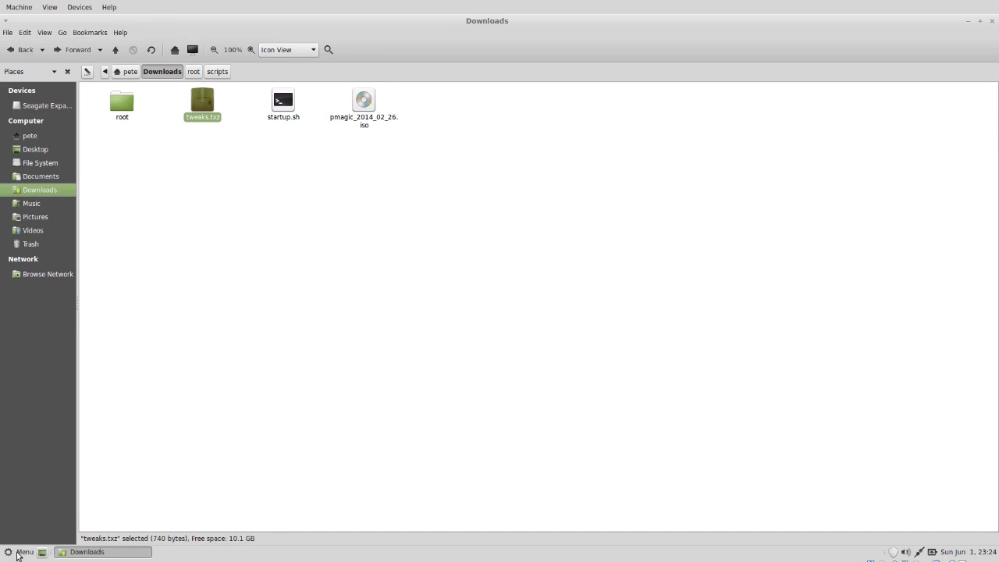
- Launch ISO Master maximized and open pmagic_2014_02_26.iso
click(18, 554)
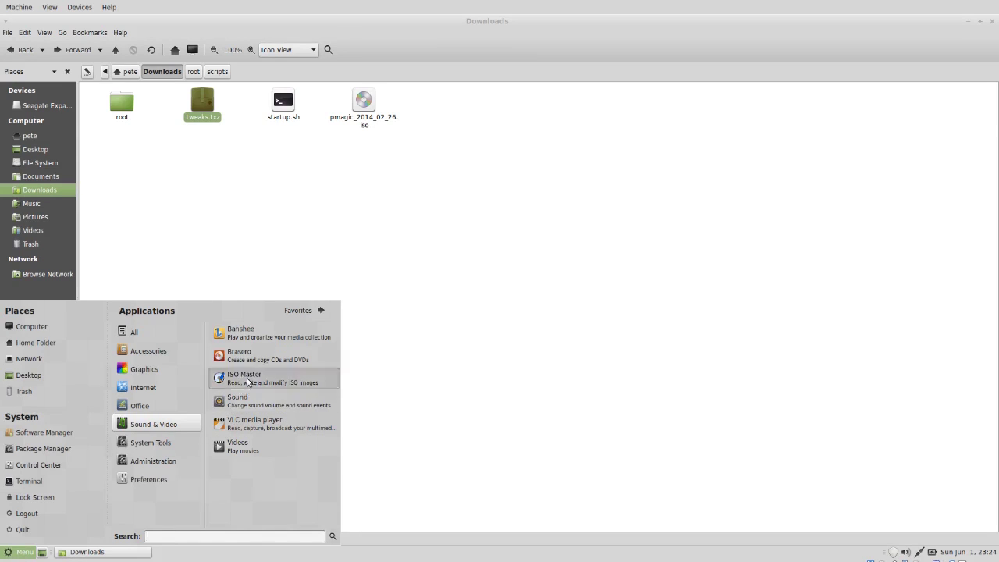
click(248, 383)
double_click(129, 33)
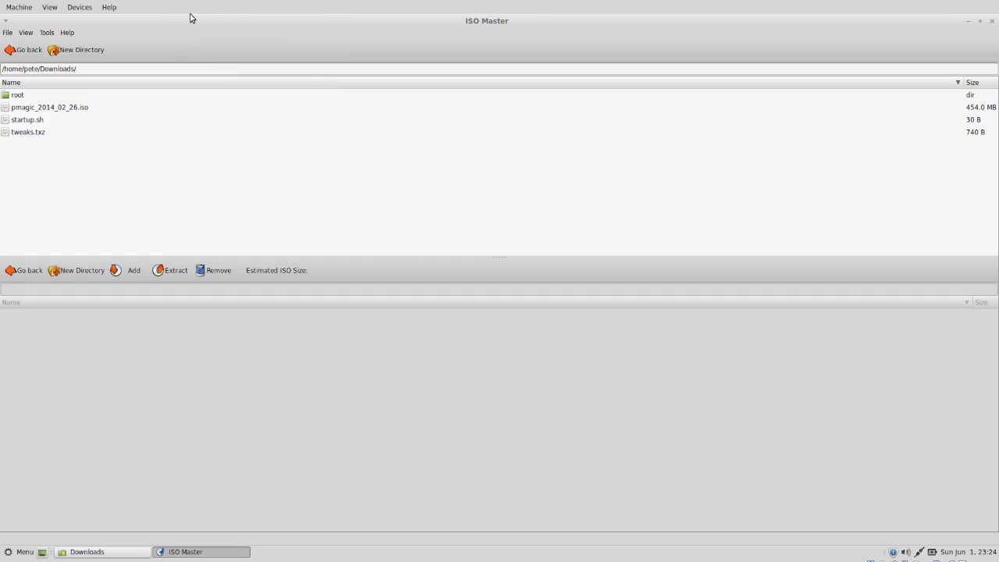
click(7, 33)
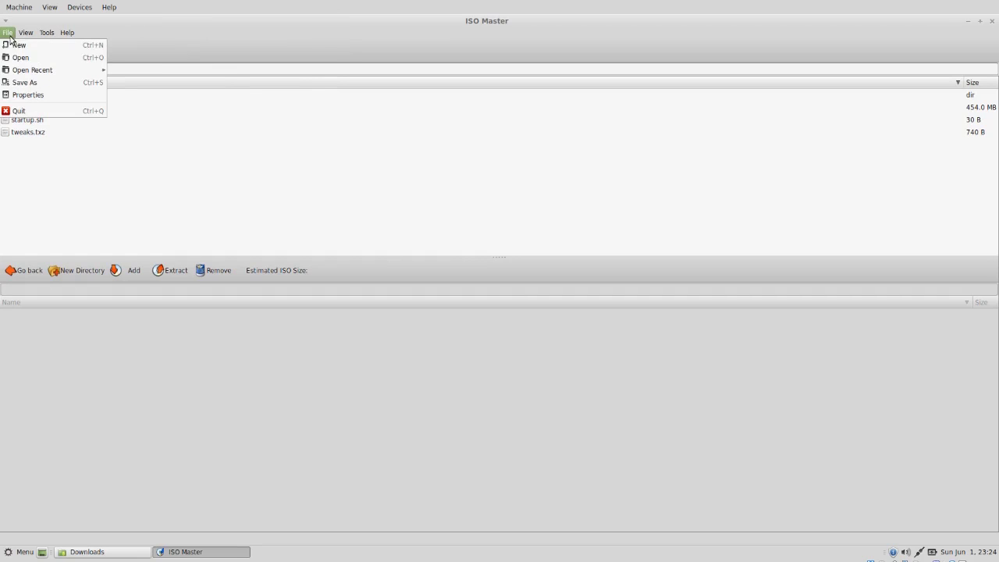
click(19, 59)
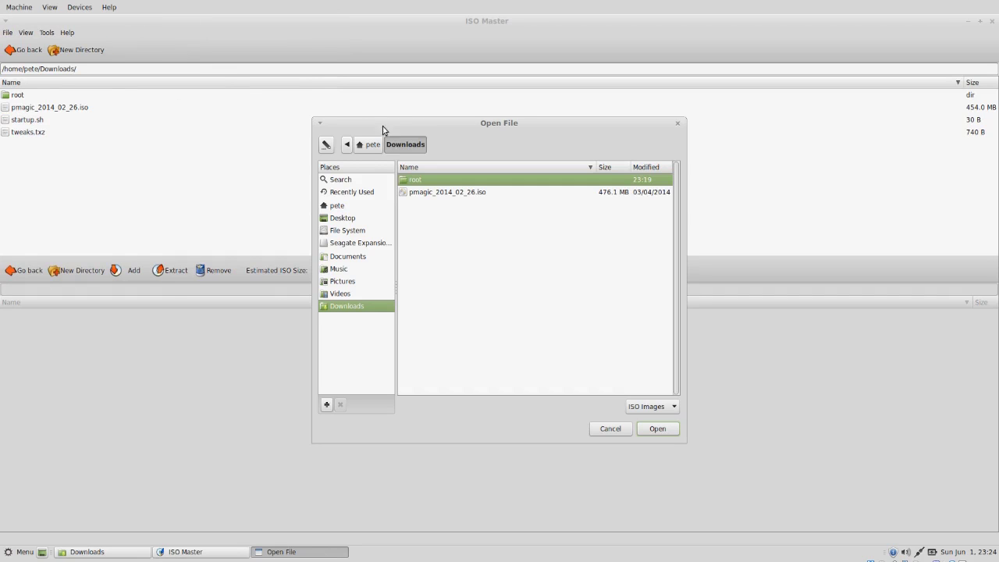
click(447, 192)
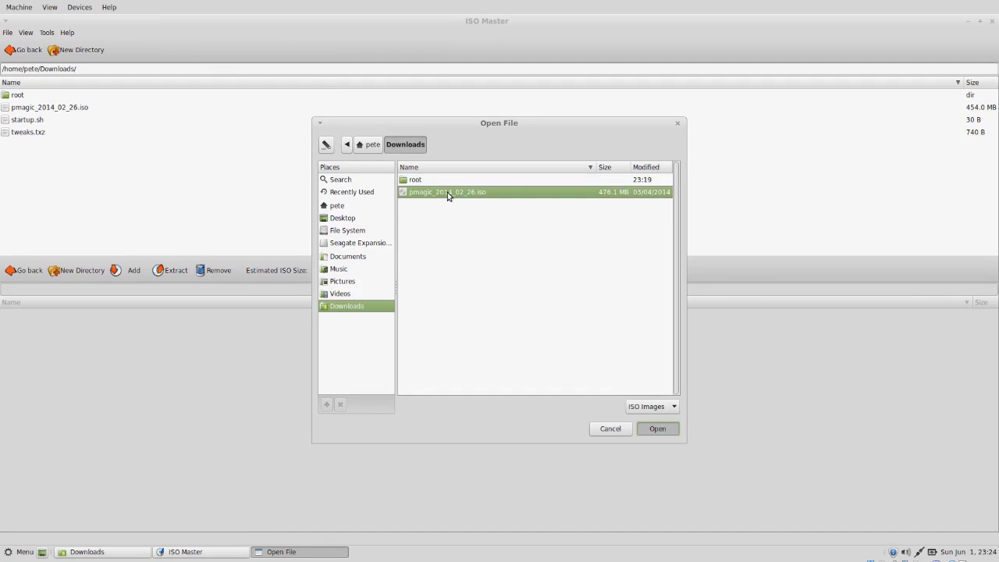
double_click(448, 192)
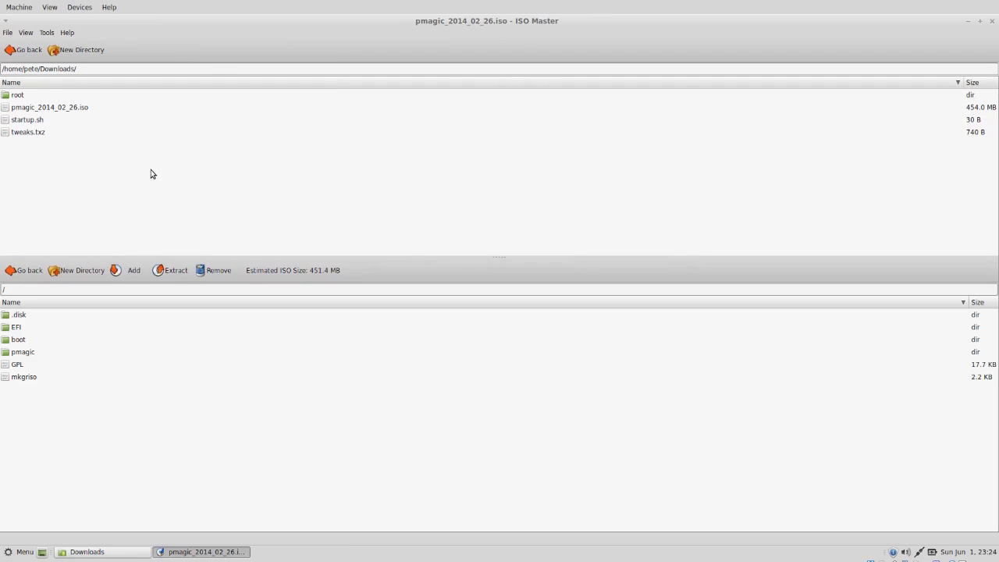
- Add tweaks.txz into the image's /pmagic/pmodules/ folder
double_click(33, 354)
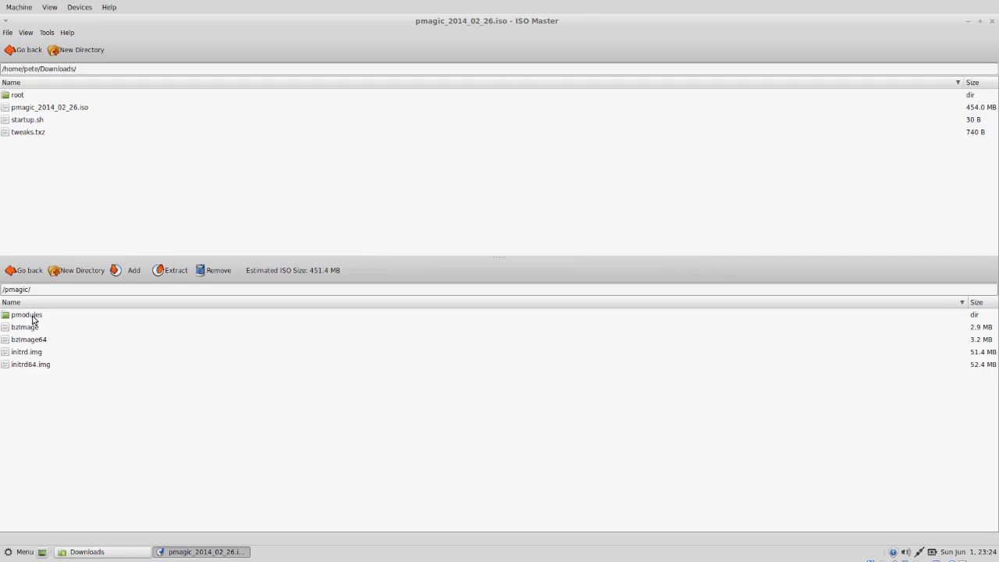
click(33, 317)
double_click(33, 317)
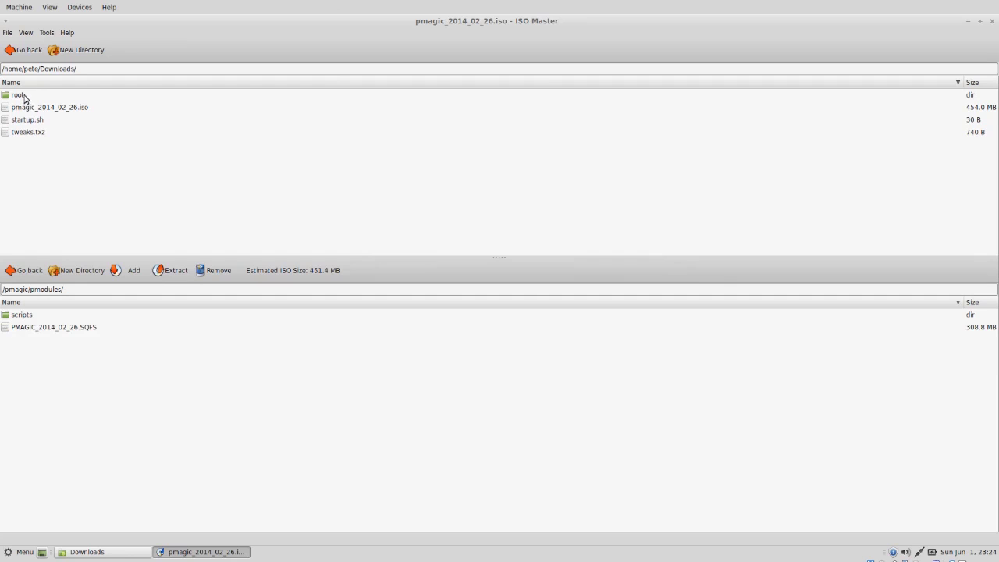
click(39, 134)
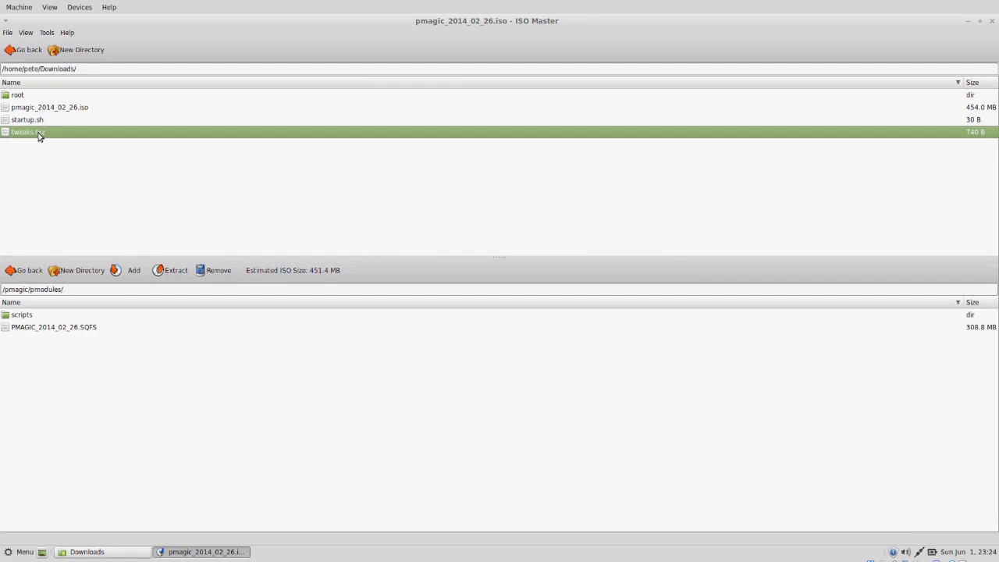
click(125, 271)
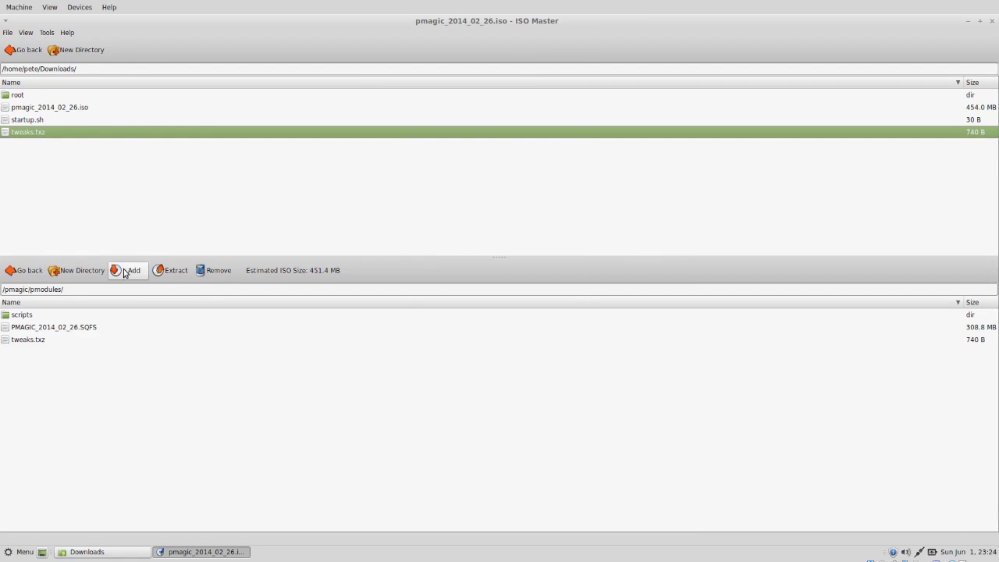
- Add startup.sh into /pmagic/pmodules/scripts/ in the image
click(39, 118)
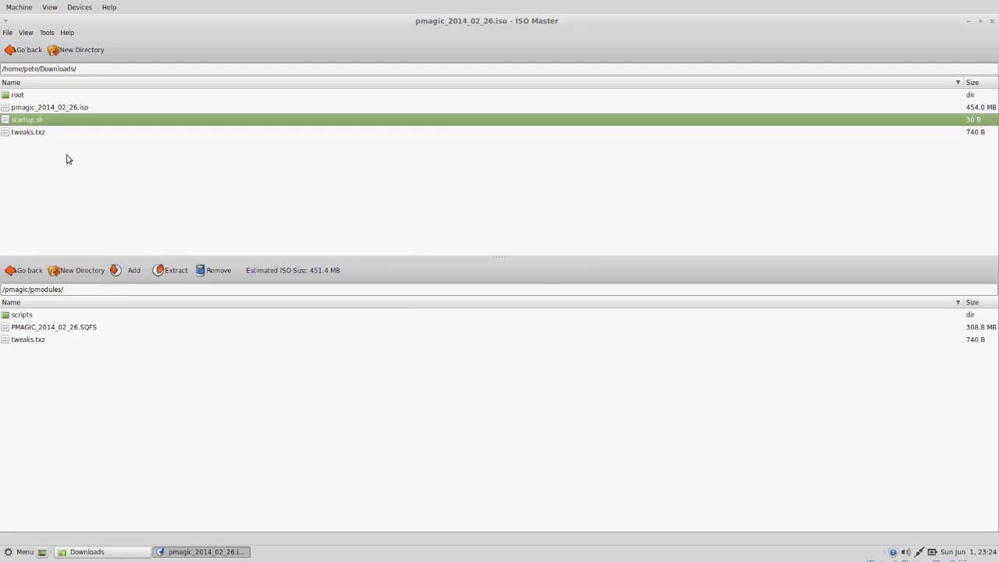
double_click(31, 314)
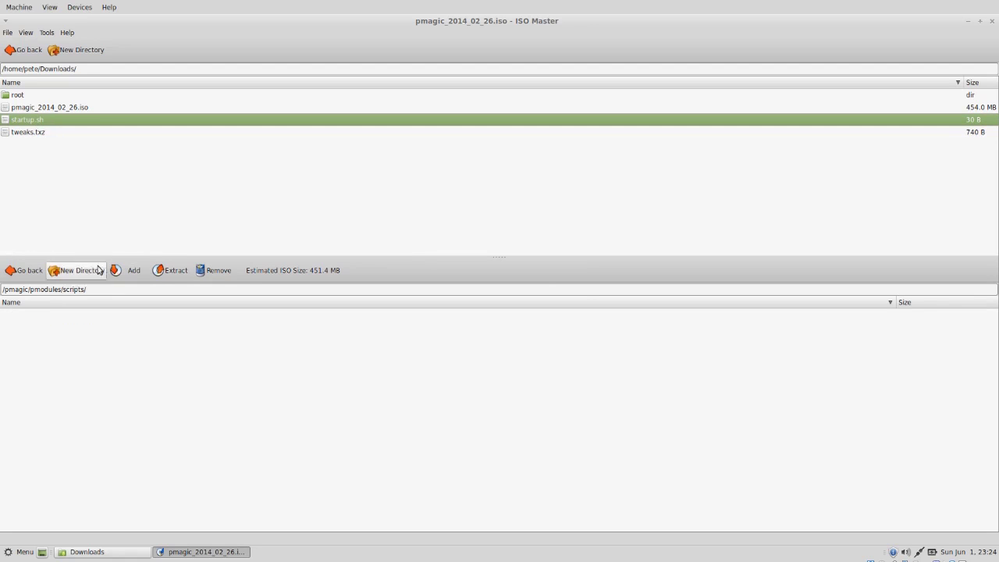
click(130, 271)
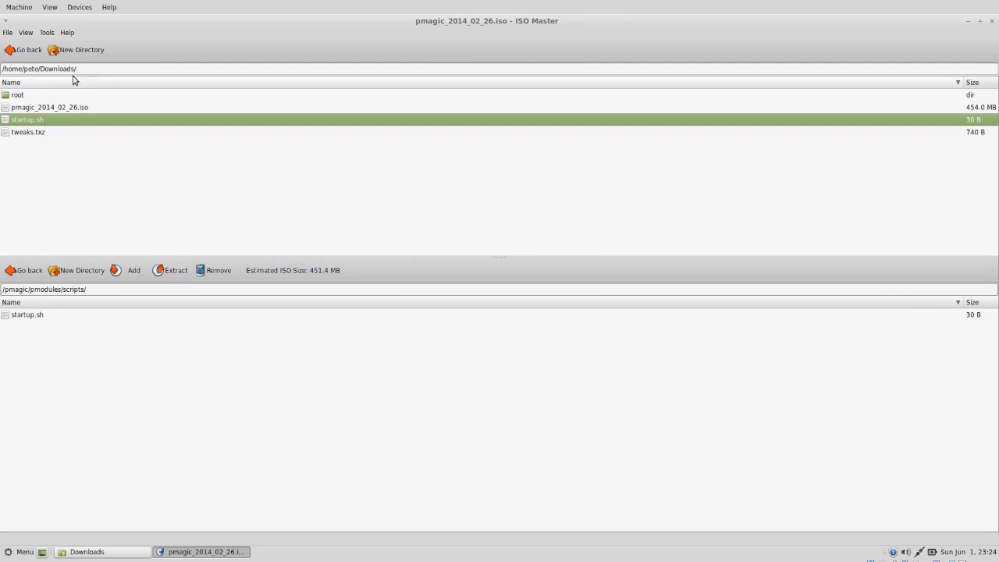
click(10, 34)
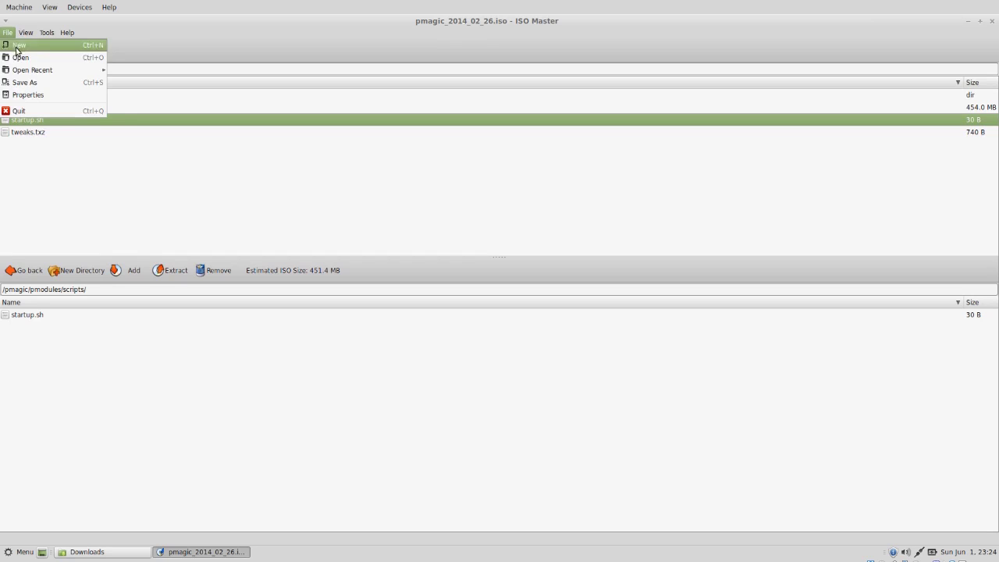
- Save the image as pmagic-remote-support-2-26-14 in Downloads
click(34, 83)
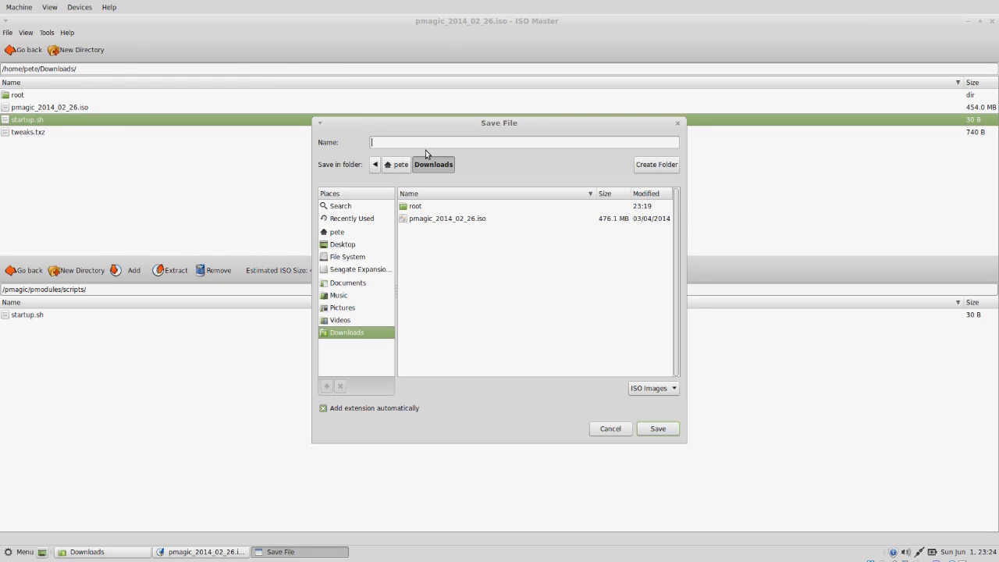
text(pmagic-remote-support-2-26-14)
click(656, 429)
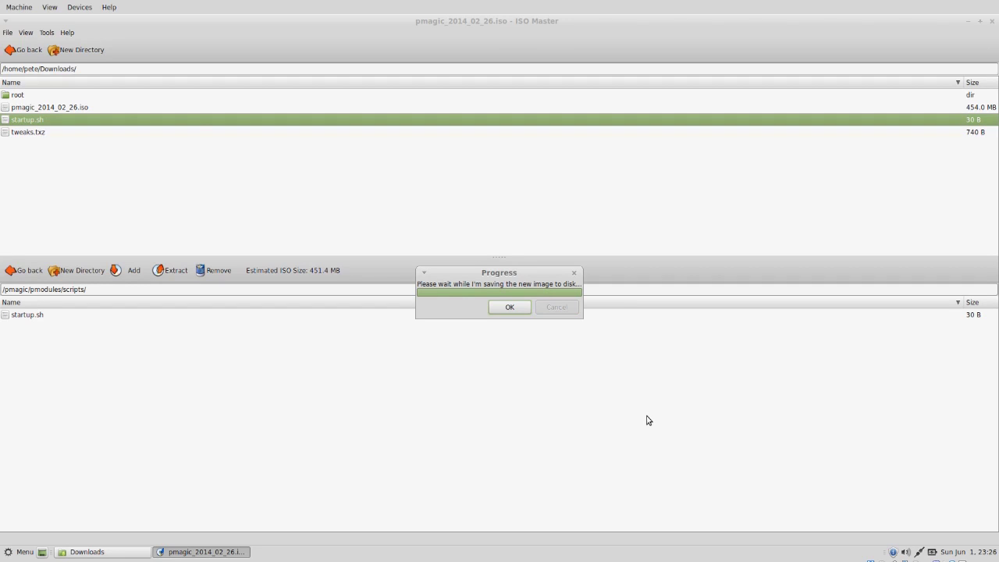
- Dismiss the save notice, close ISO Master, and select pmagic-remote-support-2-26-14.iso in Downloads
click(504, 308)
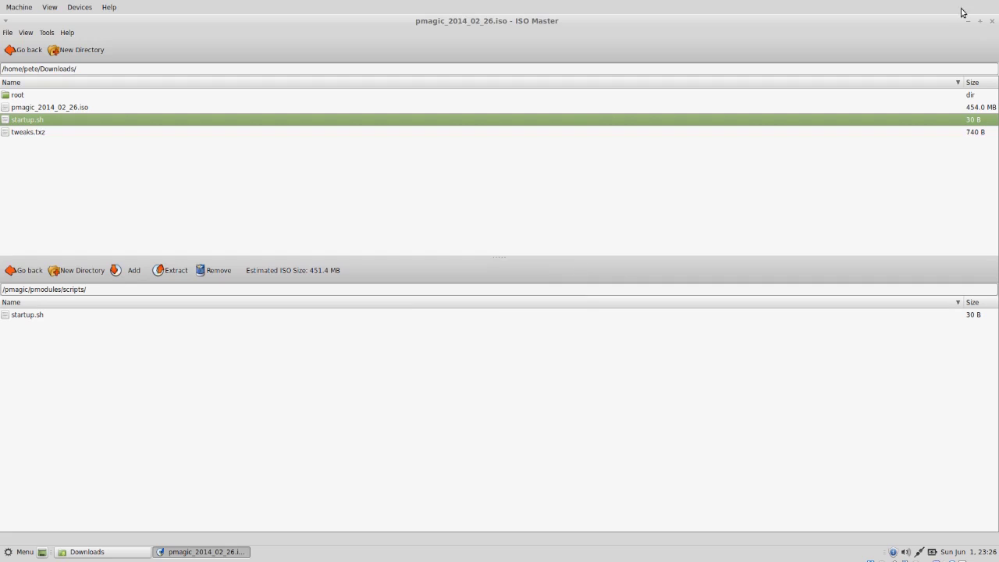
click(992, 21)
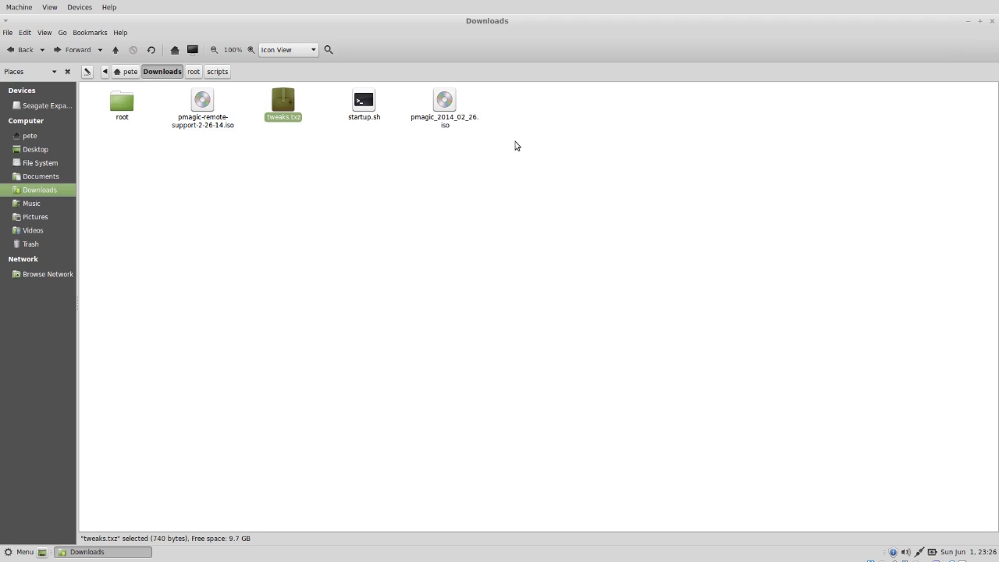
click(378, 187)
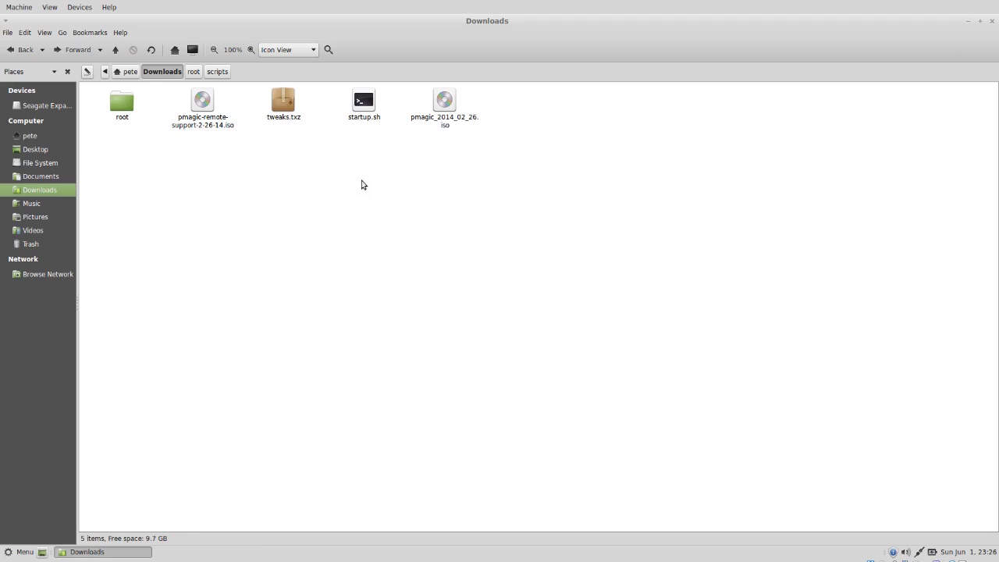
click(209, 131)
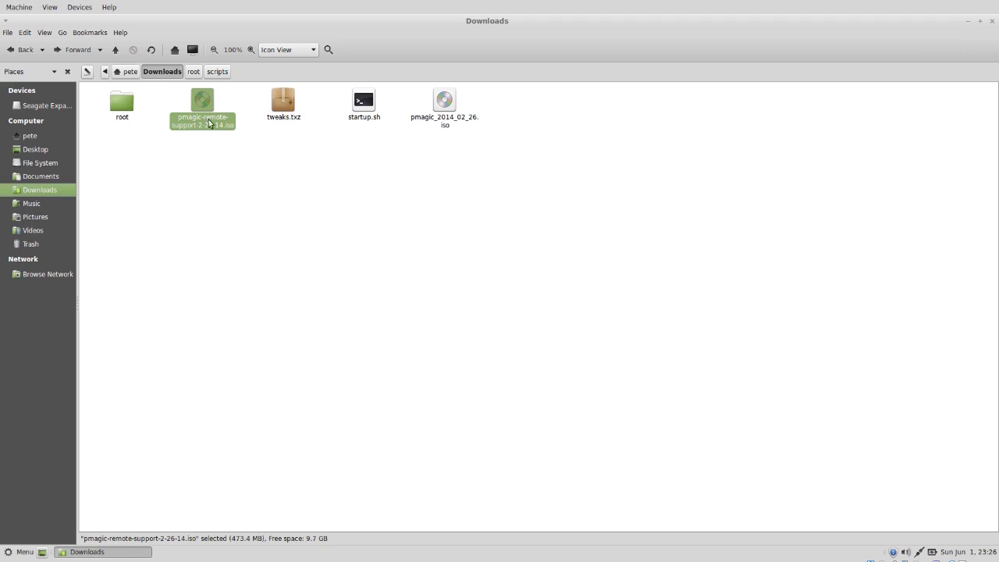